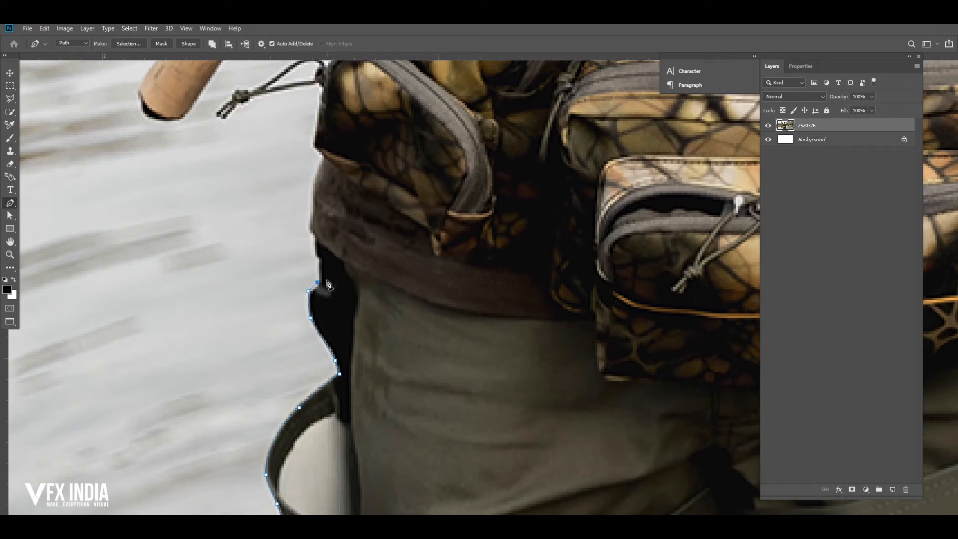
Extend the pen path up the photo's left side of the man, past the trouser strap, camouflage pouch and its dangling cord
scroll(310, 234, "up", 3)
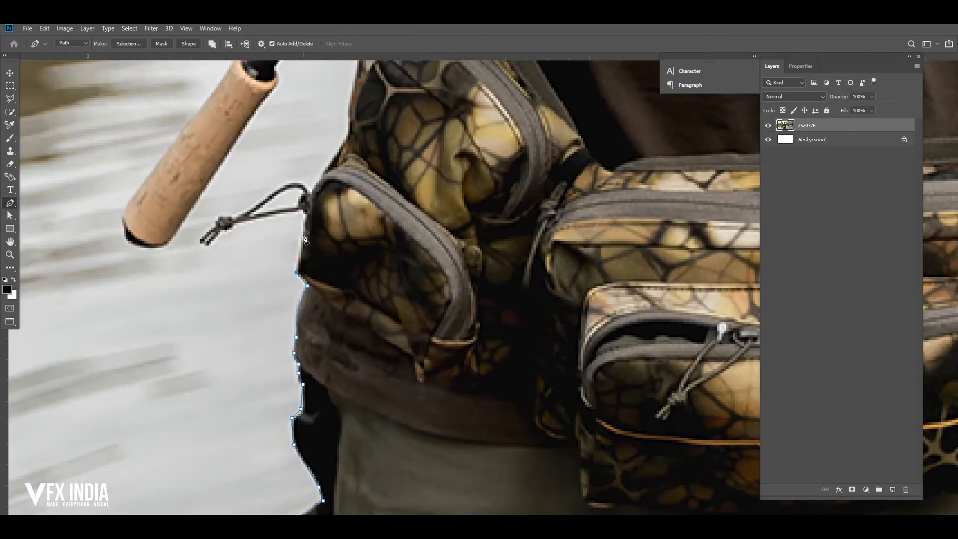
scroll(302, 245, "up", 2)
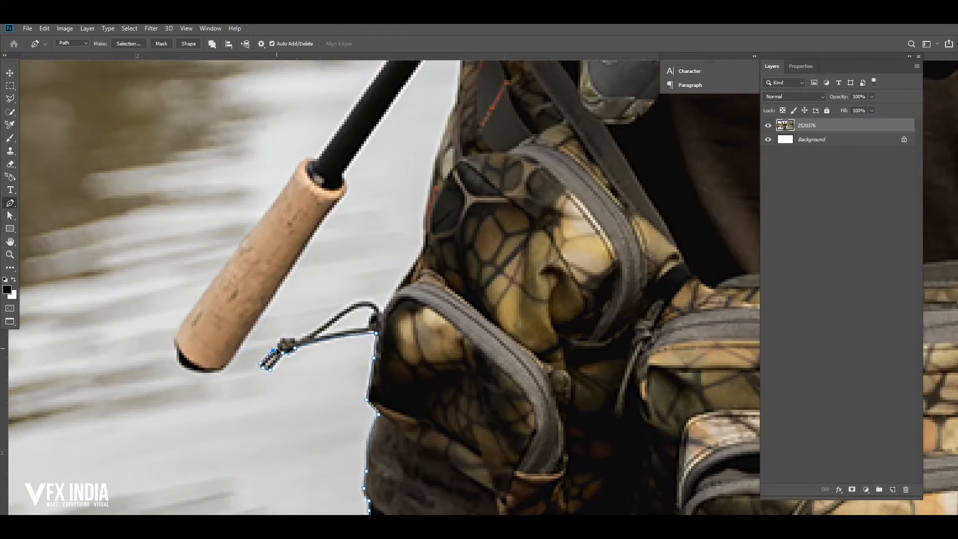
left_click_drag(336, 333, 302, 356)
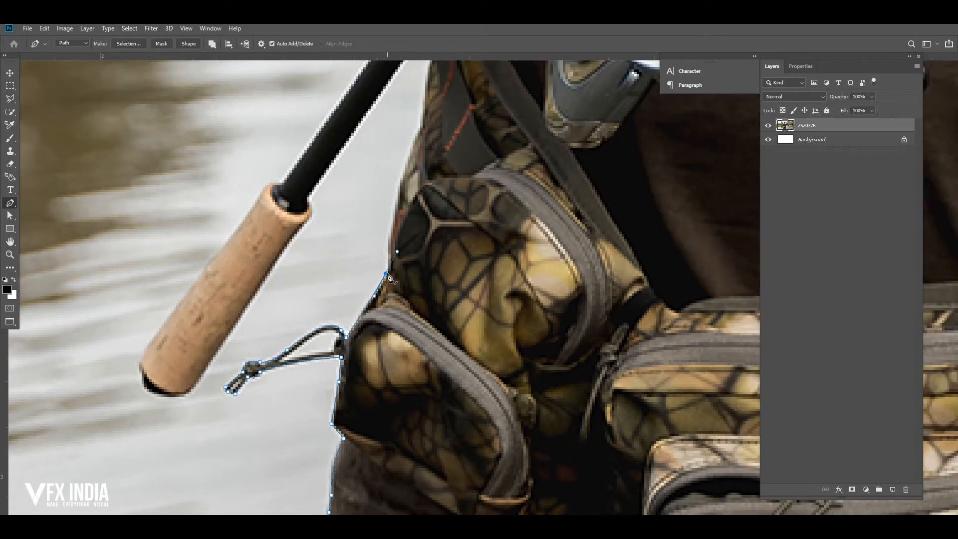
left_click_drag(398, 254, 279, 391)
left_click(273, 386)
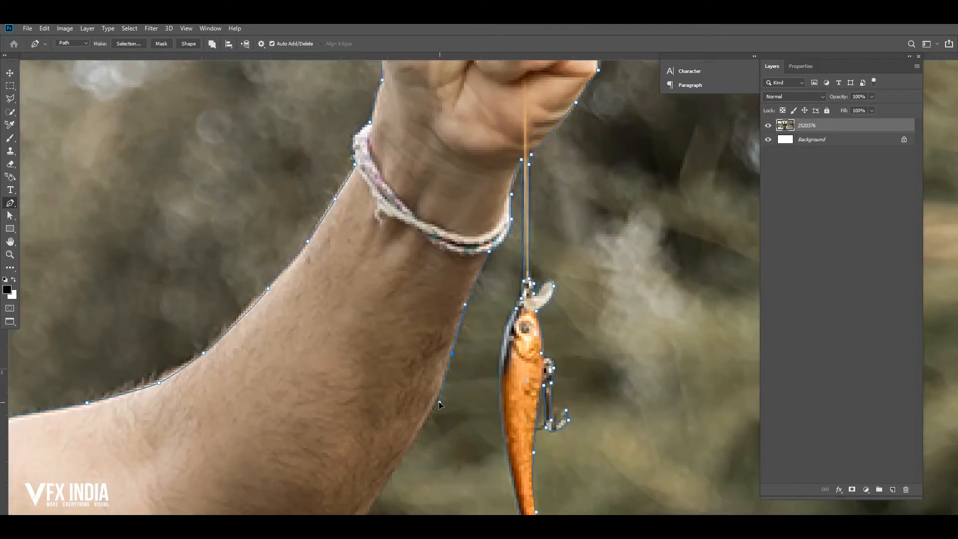
Trace the underside of the raised arm with the Pen tool, from below the bracelet around the elbow towards the sleeve
left_click_drag(439, 404, 475, 220)
left_click(459, 284, "alt")
left_click_drag(423, 300, 489, 245)
left_click(423, 300, "alt")
left_click_drag(450, 288, 374, 325)
left_click(410, 316, "alt")
left_click_drag(410, 316, 522, 269)
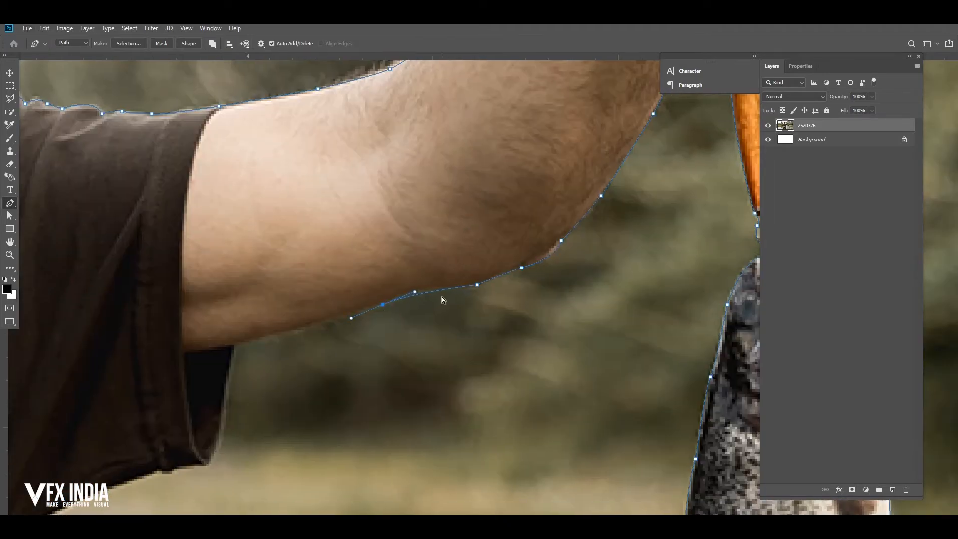
Continue the pen path around the raised arm's sleeve opening and its lower cuff corner
left_click_drag(246, 389, 265, 300)
left_click_drag(247, 311, 244, 326)
left_click(234, 364)
left_click_drag(215, 375, 210, 377)
left_click_drag(198, 378, 308, 296)
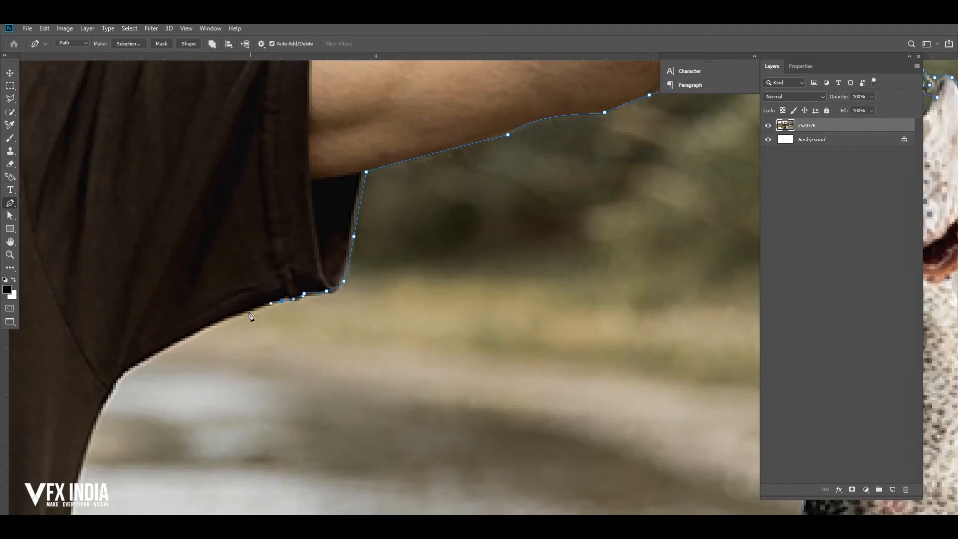
Trace the sleeve's lower edge with curved anchor points into the armpit and onto the shirt's side
left_click_drag(222, 323, 277, 244)
left_click_drag(194, 284, 188, 289)
left_click_drag(154, 336, 230, 162)
left_click_drag(202, 265, 179, 355)
left_click_drag(180, 349, 172, 369)
left_click(208, 223, "alt")
left_click_drag(173, 385, 176, 280)
Continue the path down the side of the shirt to the top of the camouflage waist bag
left_click_drag(136, 469, 134, 481)
left_click_drag(254, 433, 328, 187)
left_click_drag(194, 291, 196, 295)
left_click_drag(204, 335, 209, 342)
left_click_drag(222, 388, 233, 199)
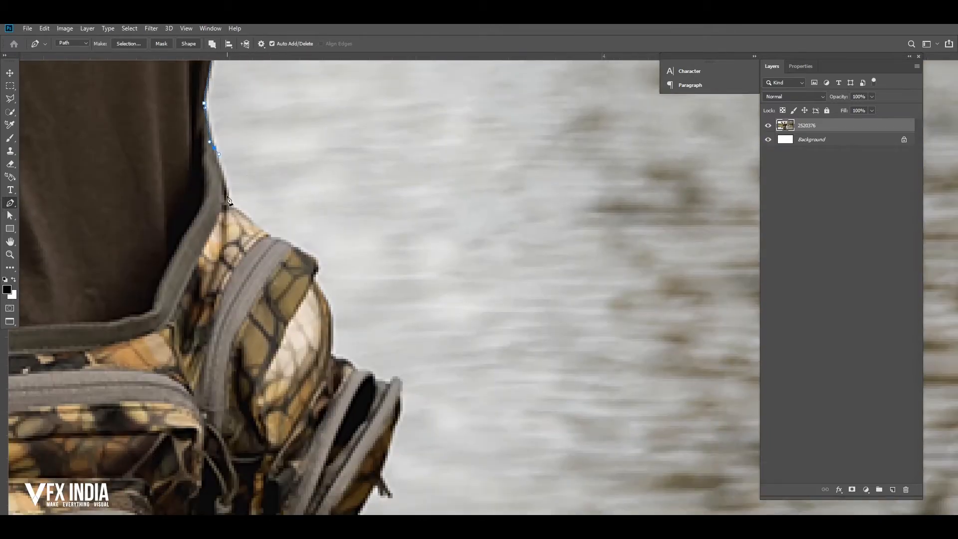
Trace the waist bag's side pocket outline up to and around the top of the open pouch
left_click(326, 299)
left_click_drag(329, 350, 314, 283)
left_click(313, 282)
left_click_drag(317, 287, 323, 289)
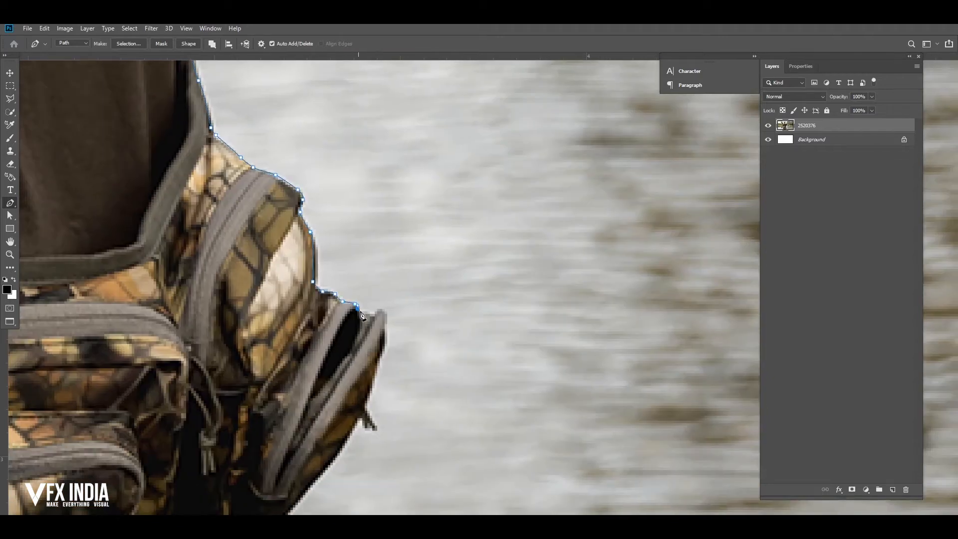
left_click(385, 314)
left_click_drag(387, 340, 360, 237)
Trace down the open pouch's outer edge, around its small zip cord, to the pouch's lower corner
left_click(384, 262)
left_click(377, 294)
left_click(364, 326)
left_click(373, 278)
left_click_drag(338, 281, 412, 240)
left_click(339, 281, "alt")
left_click_drag(393, 281, 344, 309)
left_click(355, 281)
left_click(347, 294)
left_click_drag(357, 301, 347, 196)
Continue the path around the black strap loop and down the outer edge of the trouser leg
left_click_drag(405, 230, 423, 238)
left_click(405, 230, "alt")
left_click_drag(415, 250, 420, 214)
left_click_drag(421, 213, 417, 227)
left_click_drag(328, 250, 328, 256)
left_click(370, 261, "alt")
left_click(345, 258)
left_click_drag(361, 330, 360, 232)
left_click(382, 434)
left_click(387, 432, "alt")
Close the man's outline path by running it below the bottom of the photo back to the first anchor
scroll(409, 428, "down", 5)
left_click_drag(198, 393, 496, 392)
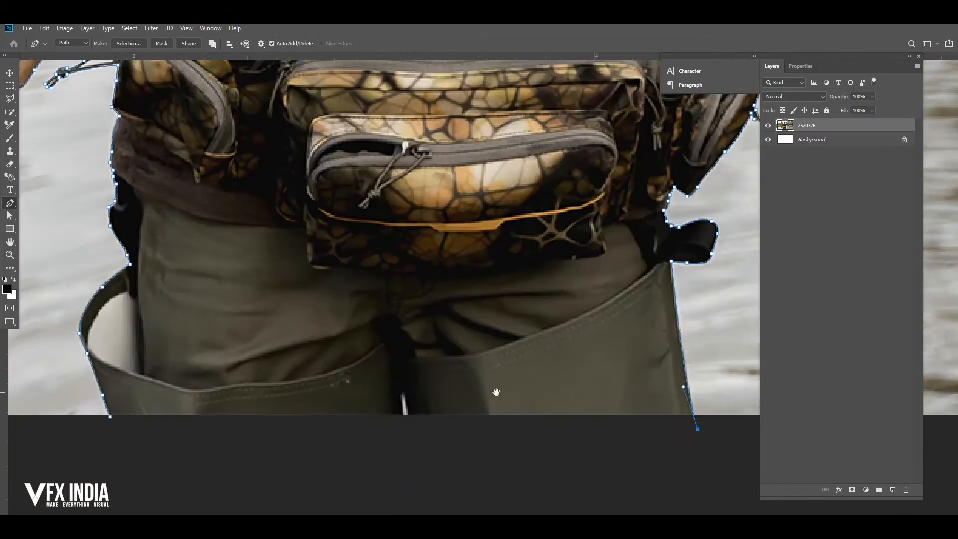
left_click(174, 443)
left_click(109, 416)
key("ctrl+Return")
scroll(410, 440, "down", 6)
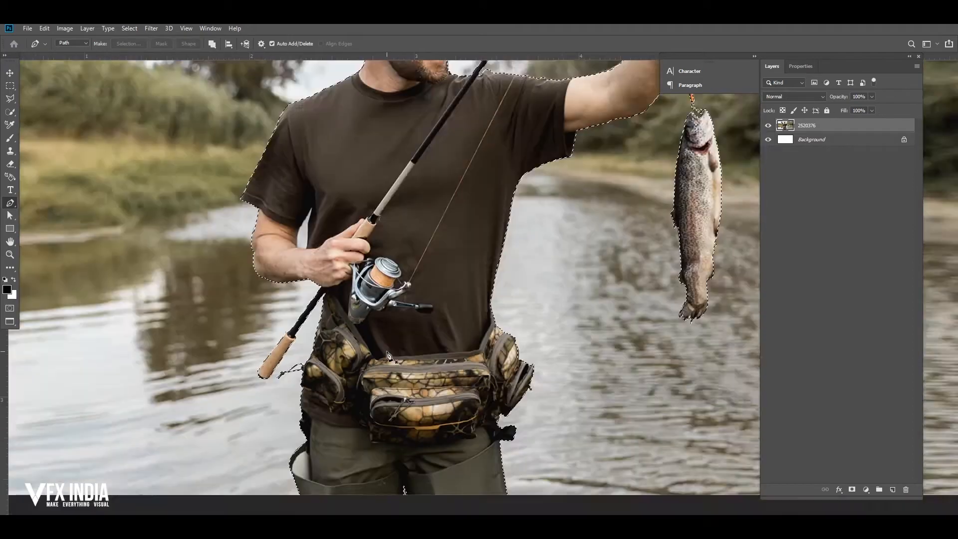
key("ctrl+z")
Trace the gap between the bent arm and the torso as a separate closed pen path
scroll(320, 254, "up", 7)
left_click_drag(432, 438, 494, 374)
left_click_drag(319, 107, 243, 371)
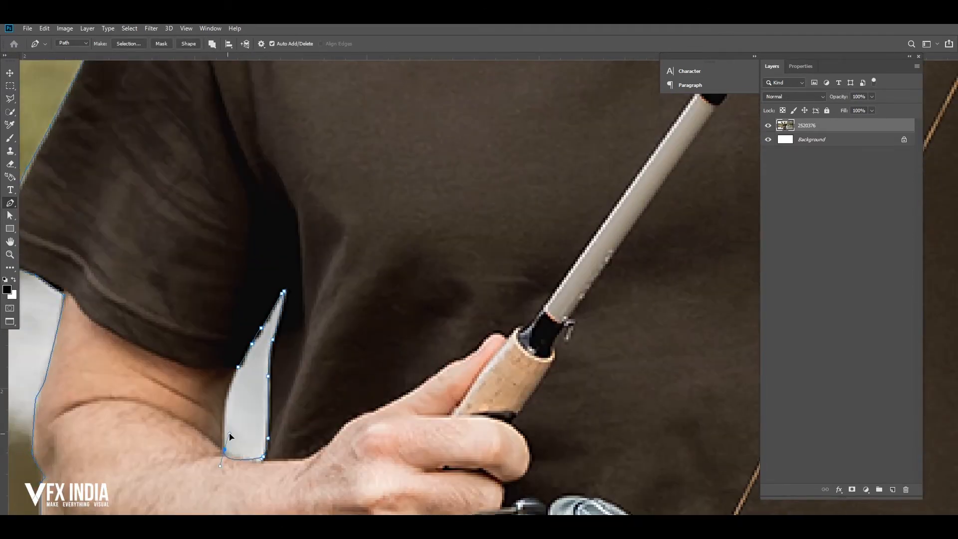
left_click(238, 368)
Adjust how the paths combine and mask the photo layer to the traced man over a black background
scroll(380, 376, "down", 8)
scroll(474, 305, "up", 1)
left_click_drag(464, 302, 574, 341)
left_click(212, 44)
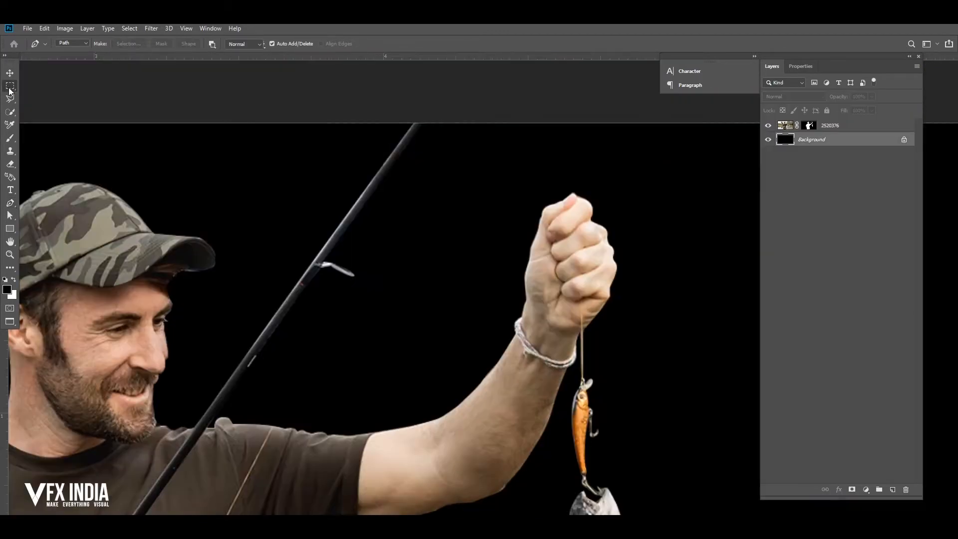
Marquee a very thin horizontal strip above the man and fill it with white on a new layer
left_click(10, 90)
scroll(252, 303, "down", 5)
left_click_drag(211, 222, 597, 224)
scroll(489, 214, "up", 1)
key("ctrl+shift+alt+n")
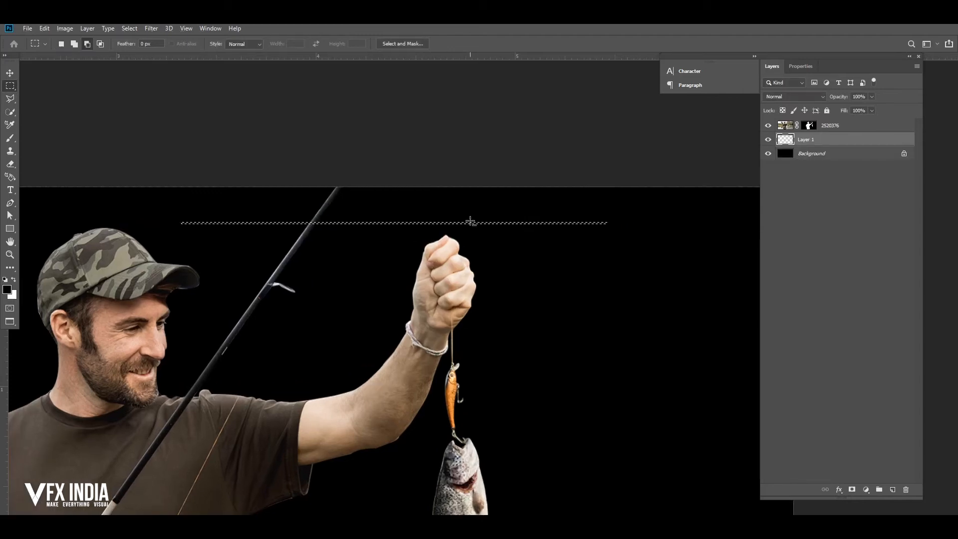
key("ctrl+BackSpace")
Place the white line layer above the man and rotate it about -62.4° to pass the rod's line guide
left_click_drag(813, 144, 830, 123)
key("ctrl+t")
scroll(459, 261, "up", 1)
left_click_drag(385, 231, 413, 222)
left_click_drag(395, 189, 302, 246)
scroll(348, 198, "up", 1)
scroll(291, 210, "up", 4)
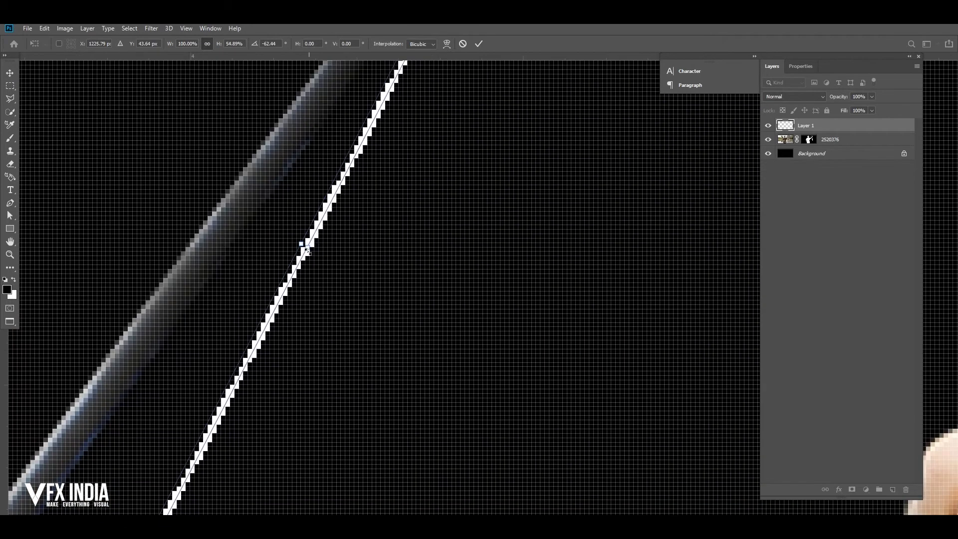
scroll(306, 270, "down", 5)
scroll(307, 299, "up", 1)
key("Return")
Move the white line layer beneath the masked man and check how it meets the fishing line at the shoulder
scroll(307, 298, "down", 3)
scroll(276, 387, "up", 5)
scroll(276, 388, "down", 1)
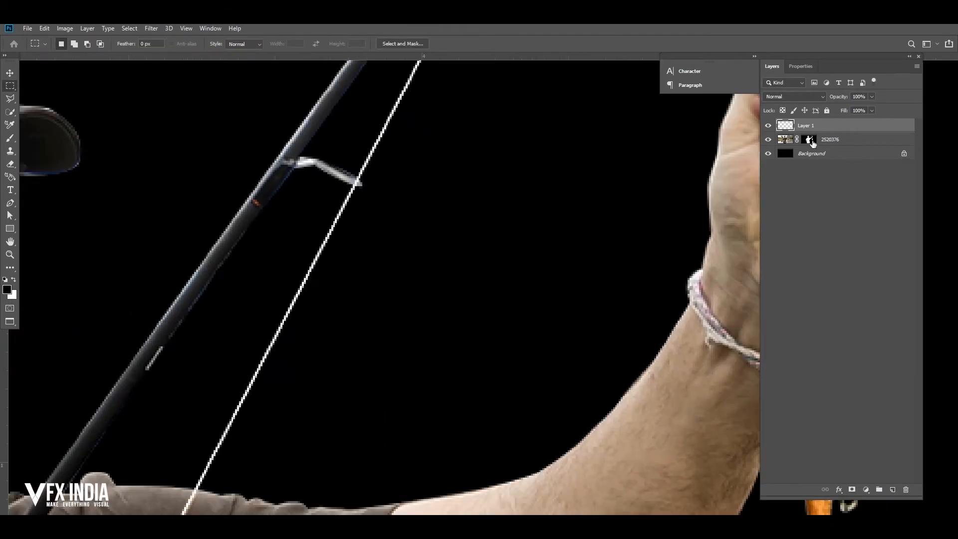
left_click_drag(813, 126, 814, 146)
scroll(428, 295, "down", 4)
scroll(404, 337, "up", 2)
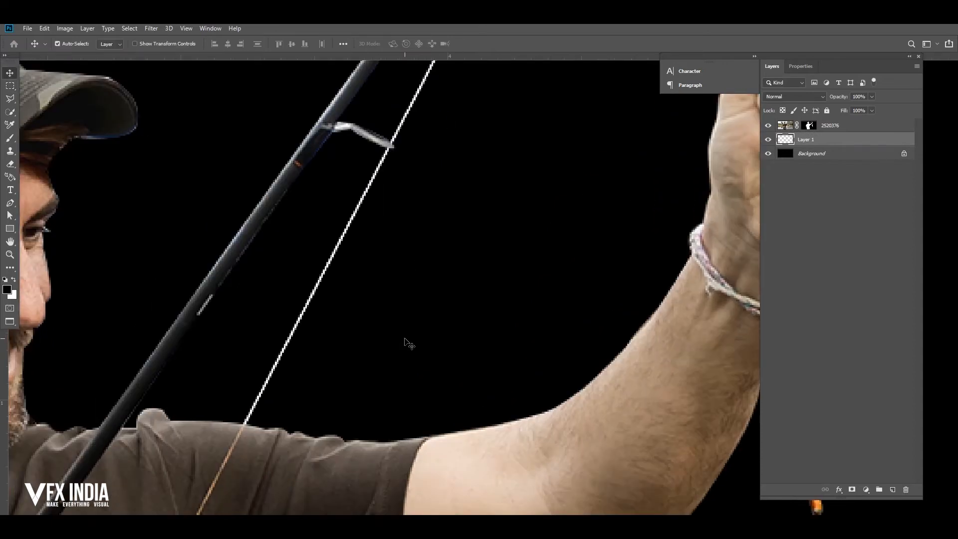
scroll(405, 350, "down", 5)
key("v")
scroll(441, 315, "up", 3)
Apply a Color Overlay to the line layer, using a color sampled from the real fishing line
left_click(839, 490)
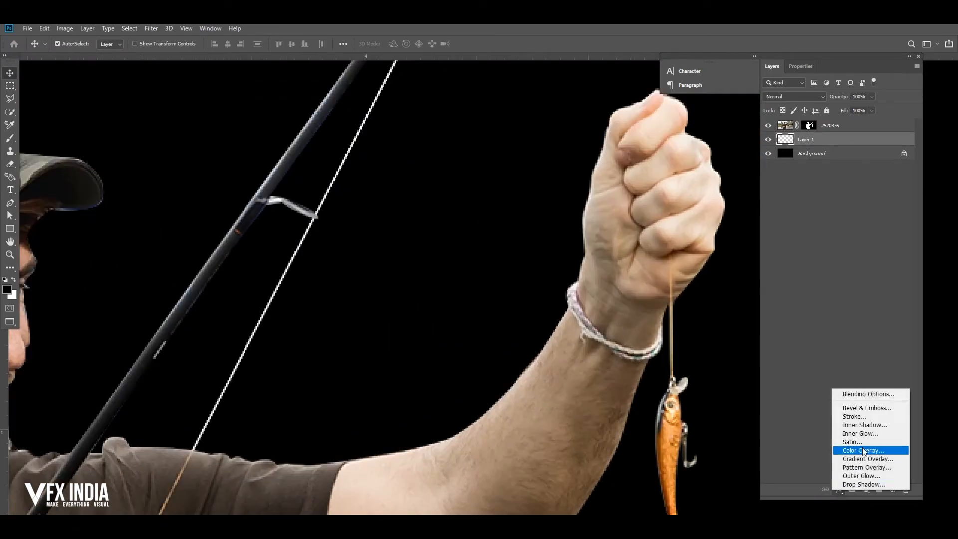
left_click(868, 447)
left_click(742, 167)
left_click(180, 477)
left_click(668, 430)
left_click(180, 473)
left_click(727, 56)
left_click(851, 152)
Fill the man's selection on the lower photo layer using Content-Aware with Color Adaptation, and hide the masked copy
scroll(427, 304, "down", 1)
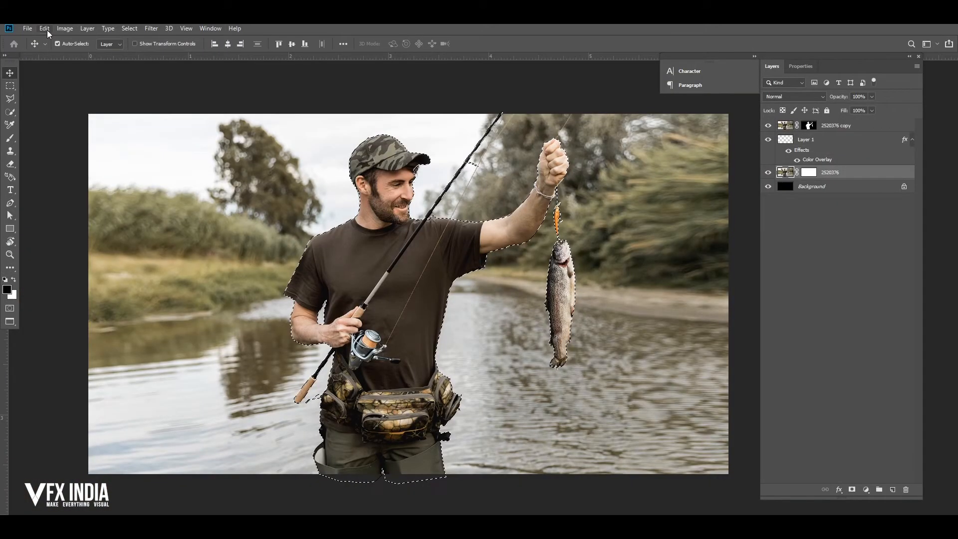
left_click(45, 29)
left_click(77, 186)
left_click_drag(432, 175, 643, 205)
left_click(757, 223)
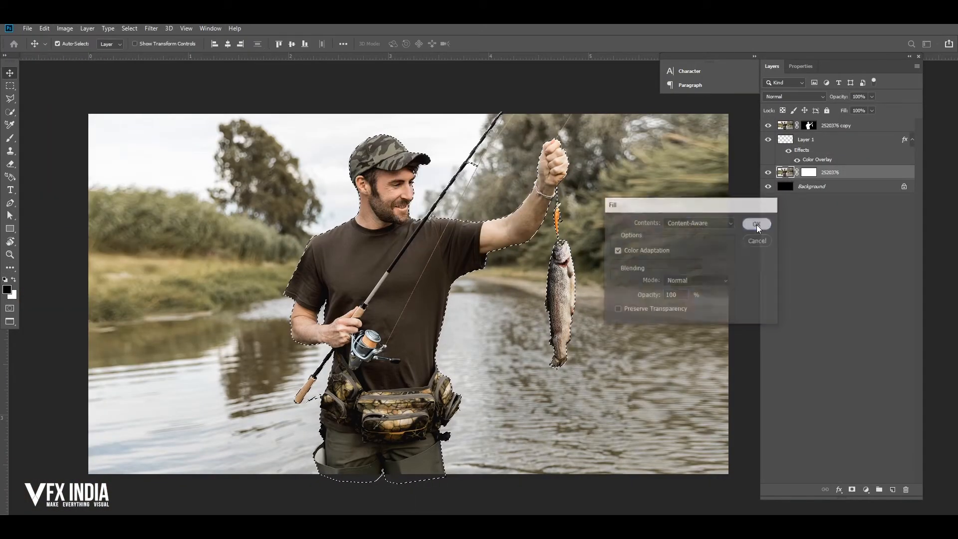
left_click(768, 125)
key("v")
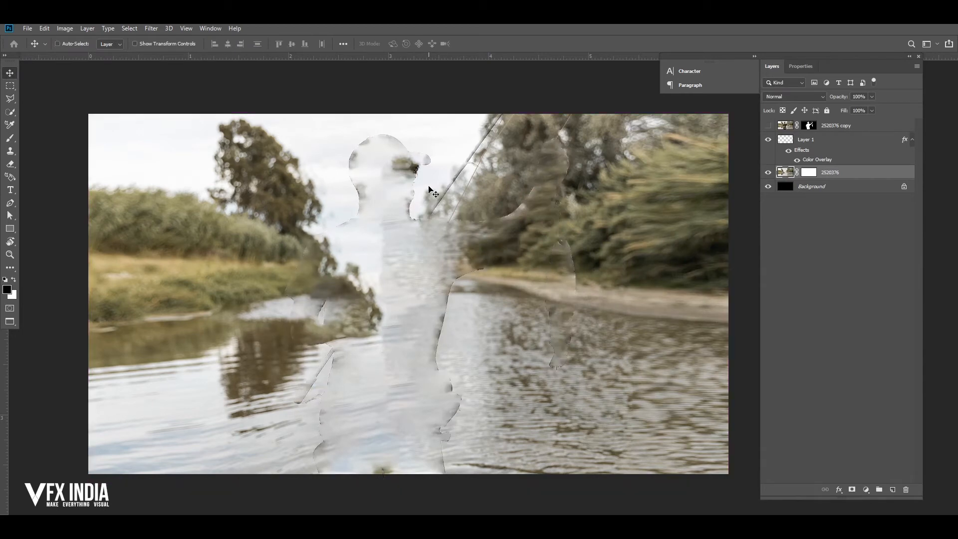
Try another fill on the selected figure area and deselect the outline
scroll(418, 183, "up", 1)
key("shift+BackSpace")
key("Escape")
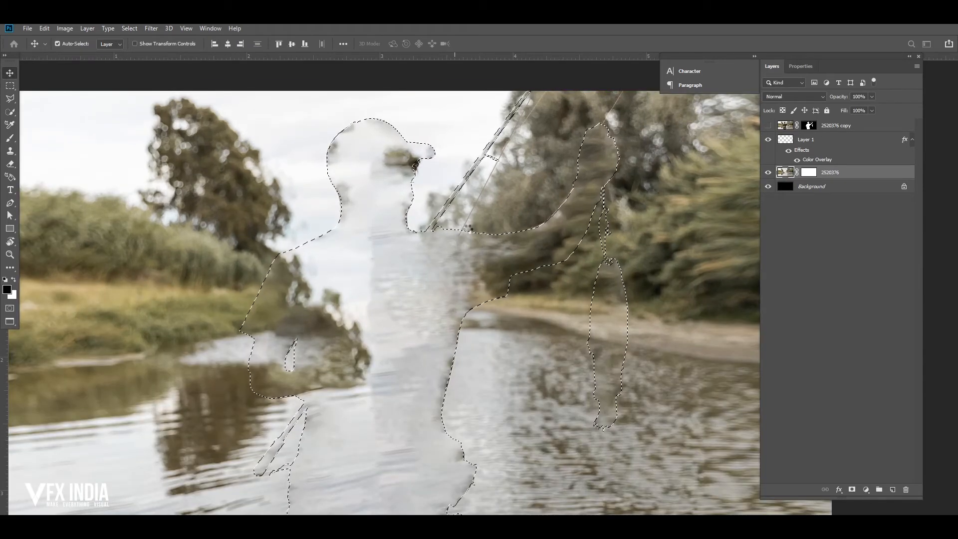
scroll(464, 227, "down", 2)
key("ctrl+d")
Clone foliage and water over the fish and raised-arm remnants with the Clone Stamp, undoing the latest strokes
scroll(605, 222, "up", 1)
key("s")
mouse_move(566, 145)
left_mouse_down()
mouse_move(545, 193)
mouse_move(561, 275)
left_mouse_up()
mouse_move(563, 307)
left_mouse_down()
mouse_move(561, 388)
mouse_move(544, 407)
mouse_move(543, 285)
mouse_move(509, 203)
left_mouse_up()
mouse_move(542, 133)
left_mouse_down()
mouse_move(513, 251)
mouse_move(522, 234)
left_mouse_up()
left_click_drag(446, 235, 424, 277)
left_click_drag(582, 340, 573, 285)
key("ctrl+z")
key("ctrl+z")
key("ctrl+z")
key("ctrl+z")
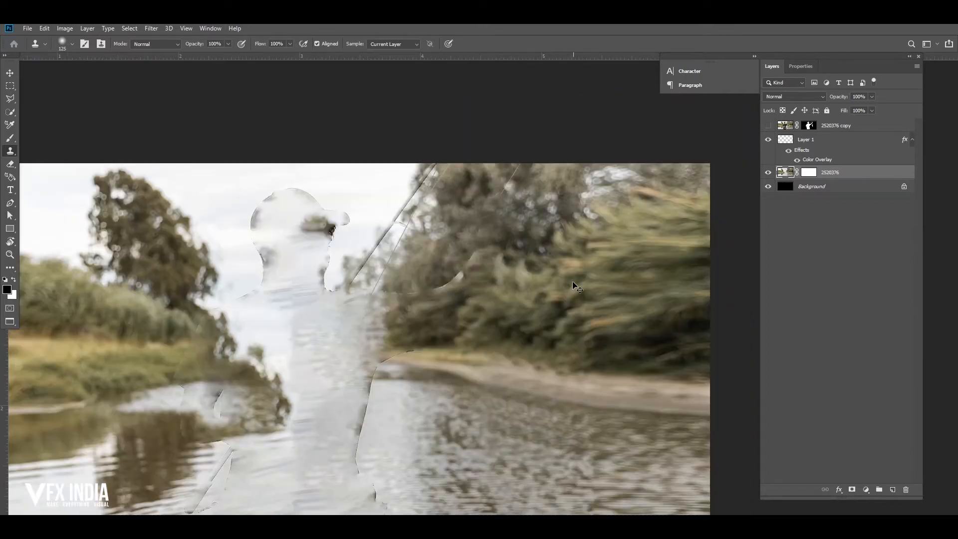
Clone over the arm's leftover edge in the trees and the torso's edge in the water, undoing unwanted strokes
mouse_move(489, 257)
left_mouse_down()
mouse_move(456, 288)
mouse_move(415, 300)
left_mouse_up()
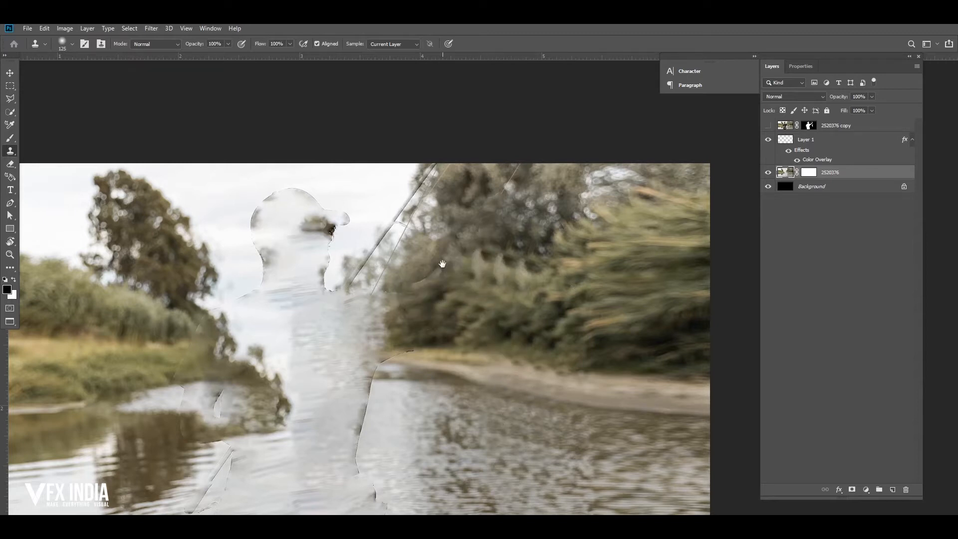
left_click_drag(438, 335, 449, 246)
left_click(454, 243, "alt")
mouse_move(417, 278)
left_mouse_down()
mouse_move(383, 315)
mouse_move(384, 393)
left_mouse_up()
key("ctrl+z")
key("ctrl+z")
left_click(409, 302, "alt")
left_click_drag(381, 289, 387, 385)
key("ctrl+z")
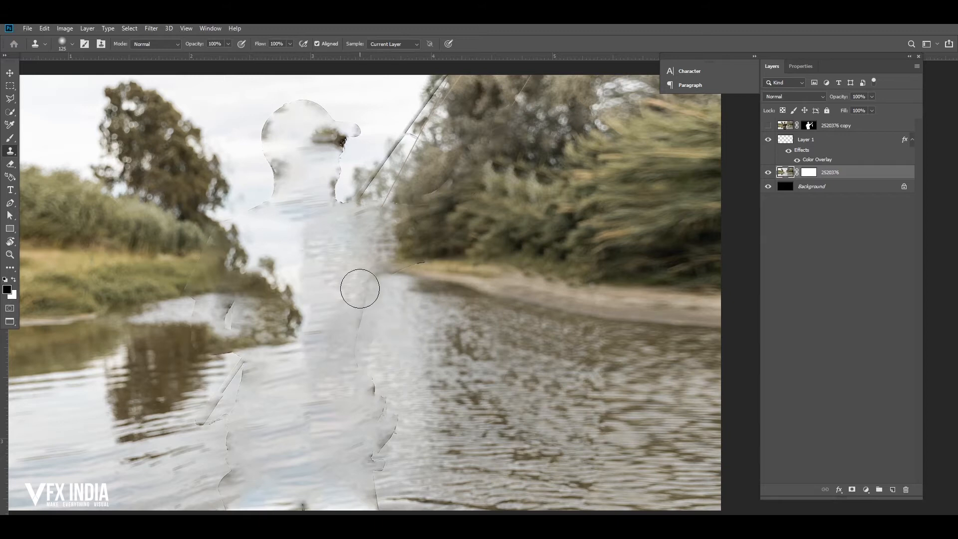
Marquee the upper part of the leftover head shape, fill it with surrounding sky and deselect
key("m")
key("ctrl+minus")
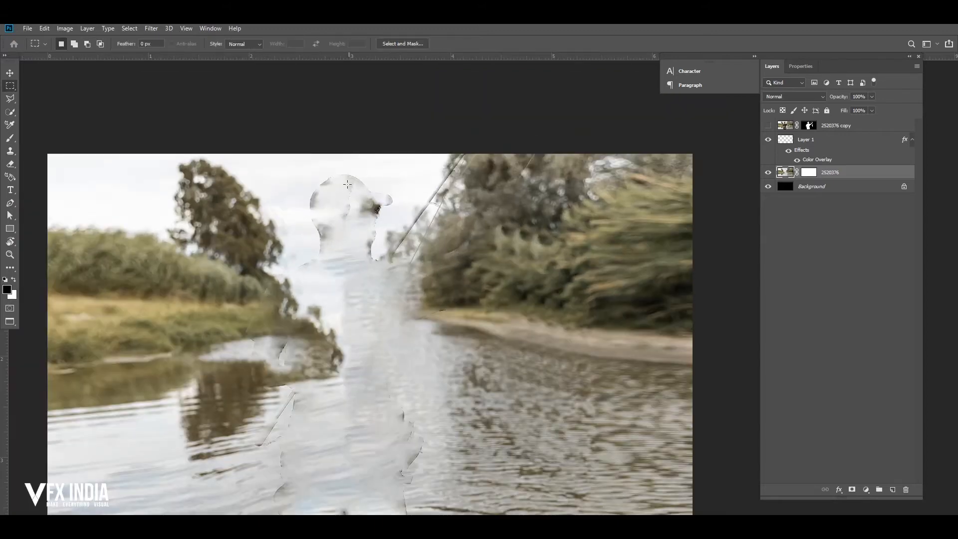
left_click_drag(298, 161, 391, 252)
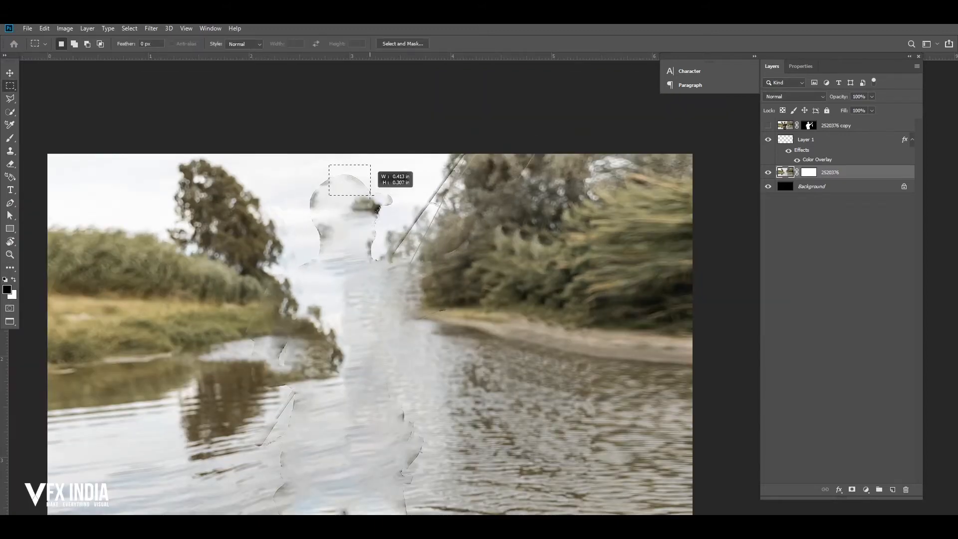
key("ctrl+d")
scroll(400, 253, "up", 1)
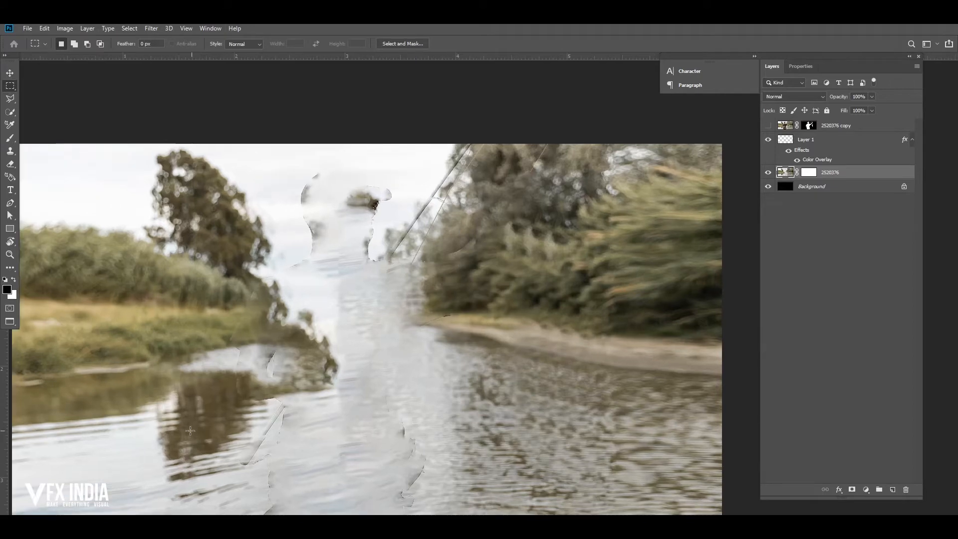
Fill the leftover lower-body area in the river with Content-Aware to cover its visible edges
scroll(512, 484, "down", 1)
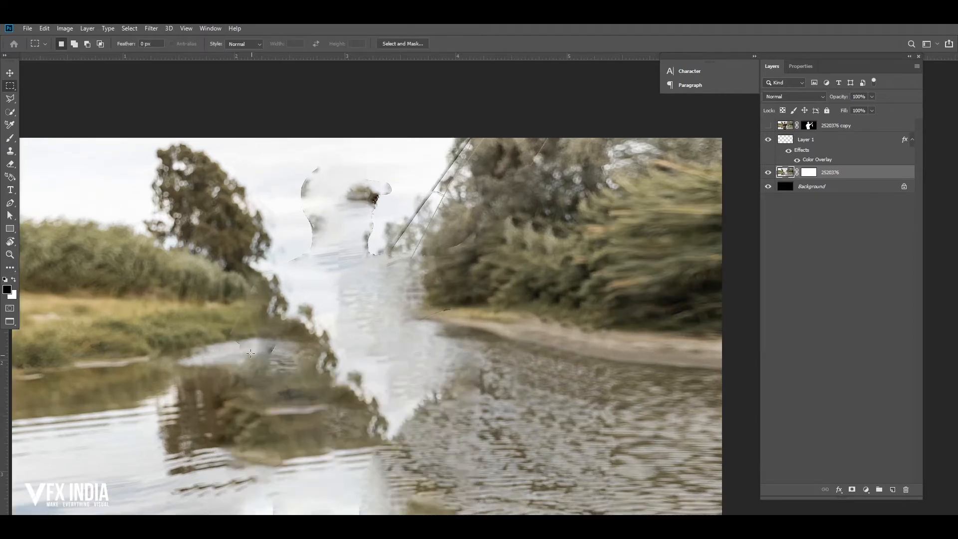
key("shift+F5")
key("Return")
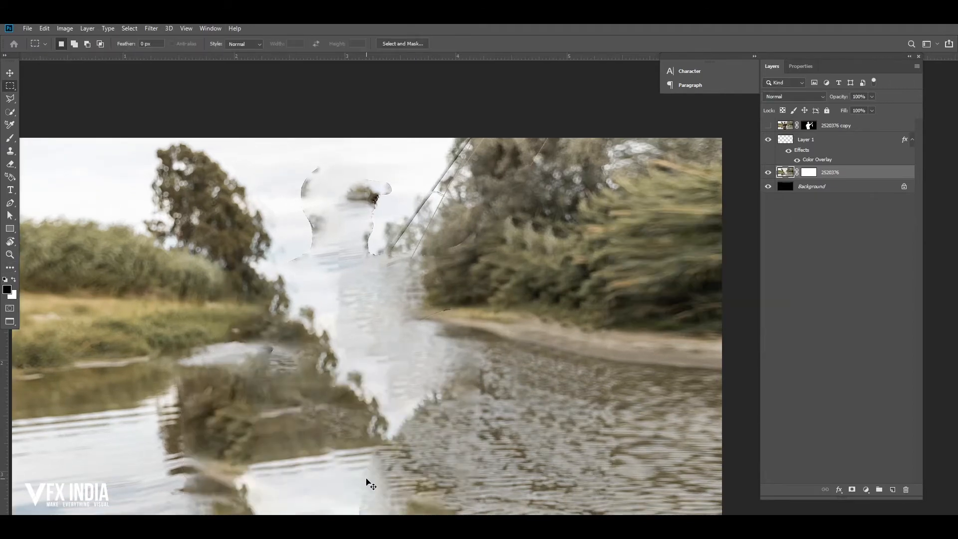
left_click_drag(400, 269, 424, 299)
key("shift+F5")
key("Return")
key("ctrl+z")
Select the remaining rear edge of the leftover head shape and replace it with surrounding sky
key("shift+F5")
key("Escape")
scroll(322, 161, "up", 2)
left_click_drag(276, 157, 314, 202)
key("ctrl+d")
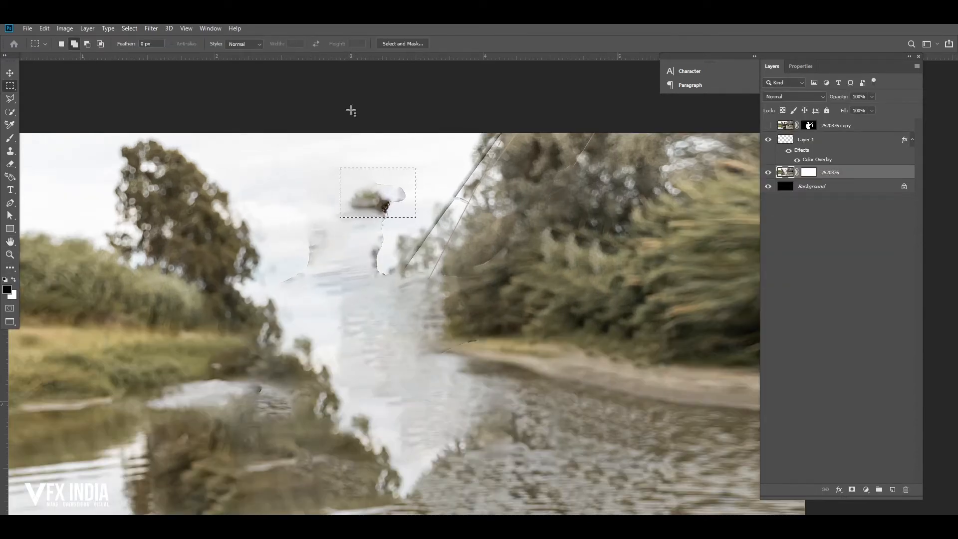
Fill the leftover cap shape and its dark smudge in the sky with Content-Aware
key("shift+F5")
key("Return")
left_click(351, 110)
mouse_move(356, 176)
left_mouse_down()
mouse_move(396, 245)
mouse_move(398, 229)
left_mouse_up()
key("shift+F5")
key("Return")
Marquee the leftover face and neck edges in the sky above the river, fill them with Content-Aware and deselect
left_click_drag(300, 217, 398, 262)
key("shift+F5")
key("Return")
key("ctrl+d")
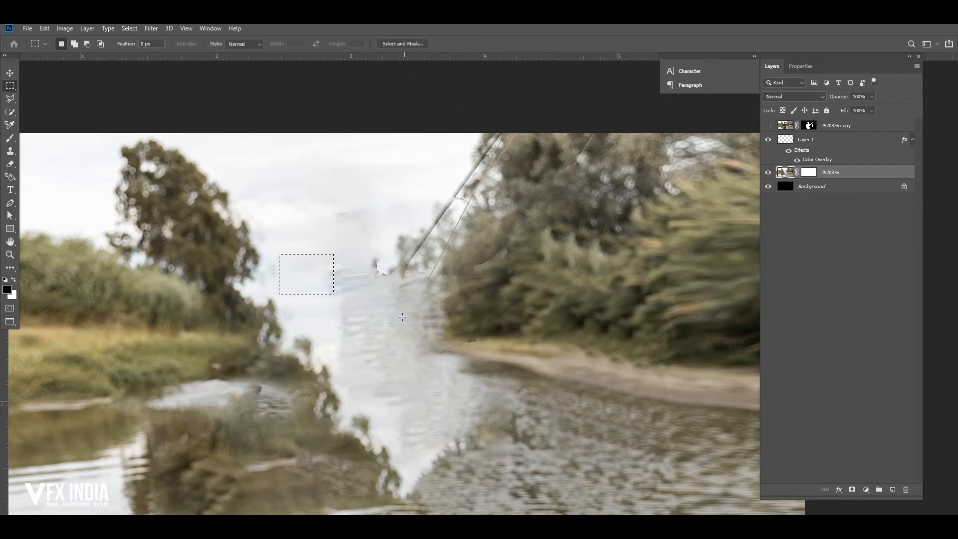
left_click_drag(317, 188, 364, 235)
key("shift+F5")
key("Return")
key("ctrl+d")
key("ctrl+d")
Lasso the fishing rod's leftover lines along the sky and trees, replace them with surrounding texture and deselect
key("l")
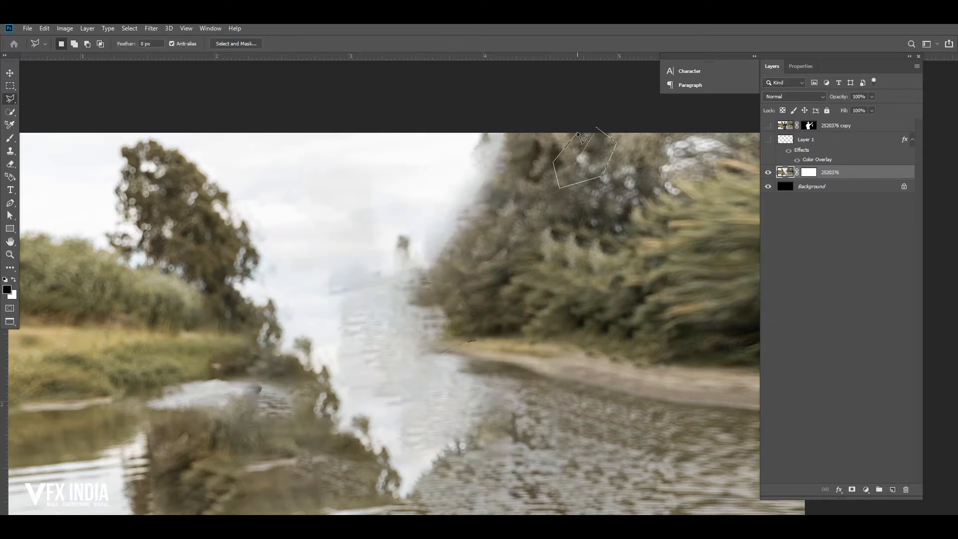
key("ctrl+d")
key("ctrl+minus")
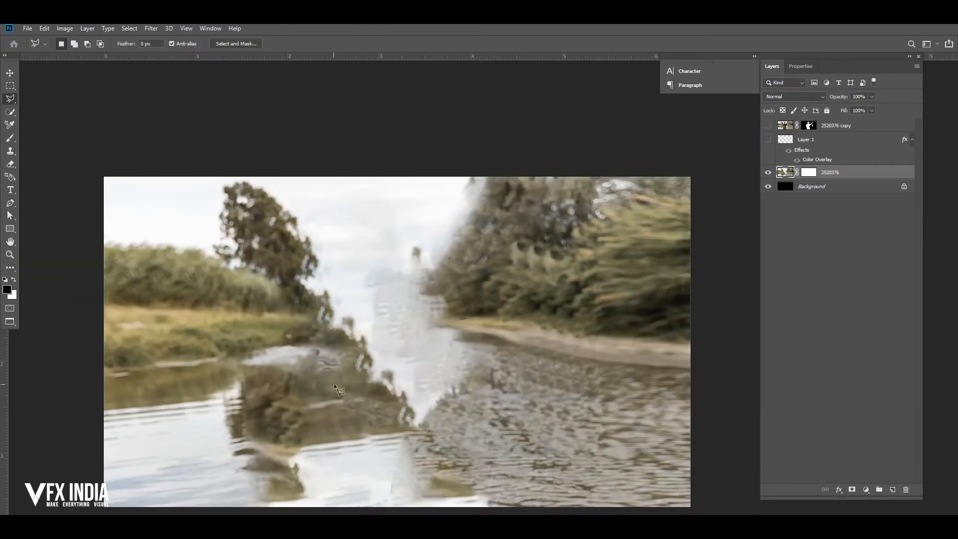
Fill the lassoed light patch and smeared tree reflection below the left riverbank with Content-Aware and deselect
key("shift+F5")
key("Return")
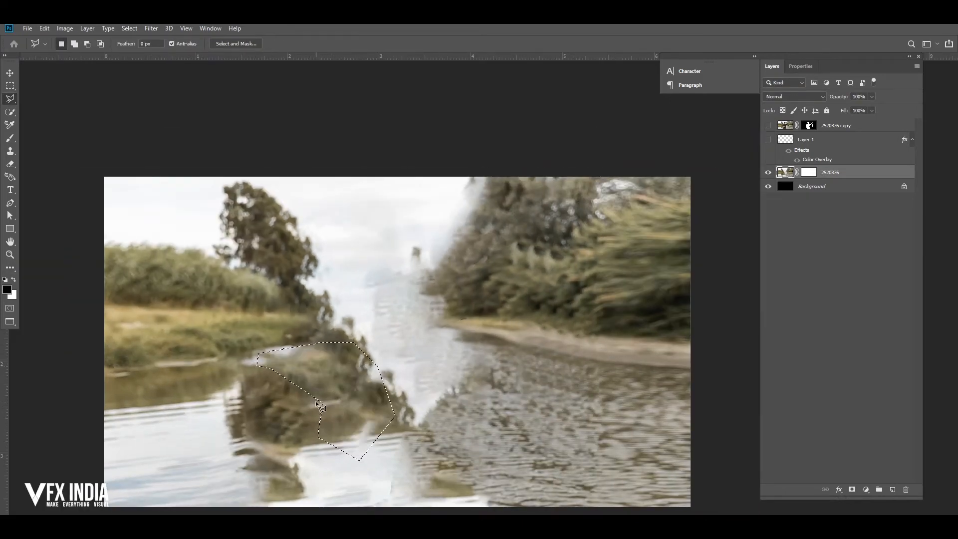
double_click(380, 430)
key("ctrl+d")
Lasso the pale strip between the far trees and the river and fill it with Content-Aware
scroll(493, 434, "up", 1)
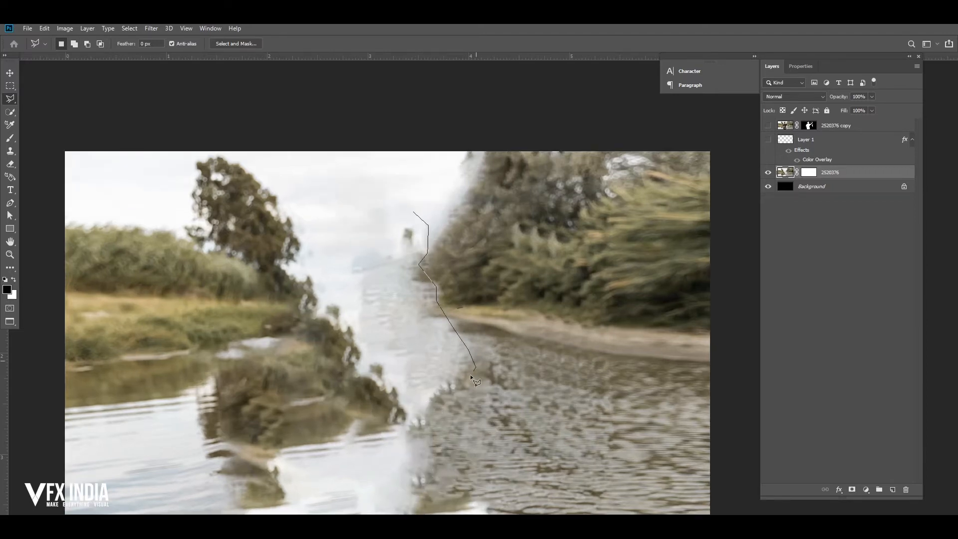
double_click(367, 219)
key("shift+F5")
key("Return")
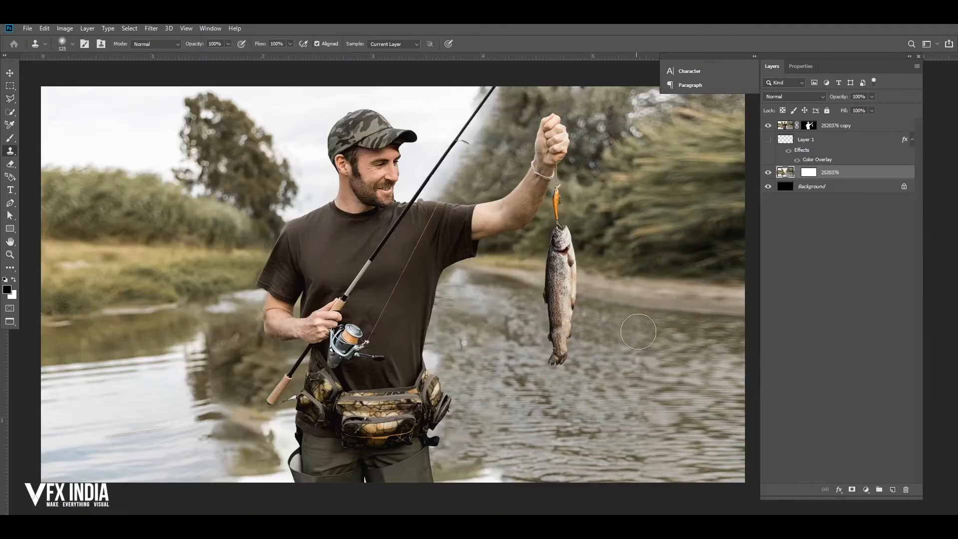
Try to clone foliage down over the right-hand trees and riverbank, and undo the stroke
left_click(677, 193, "alt")
left_click_drag(623, 107, 636, 272)
key("ctrl+z")
key("v")
scroll(508, 231, "up", 1)
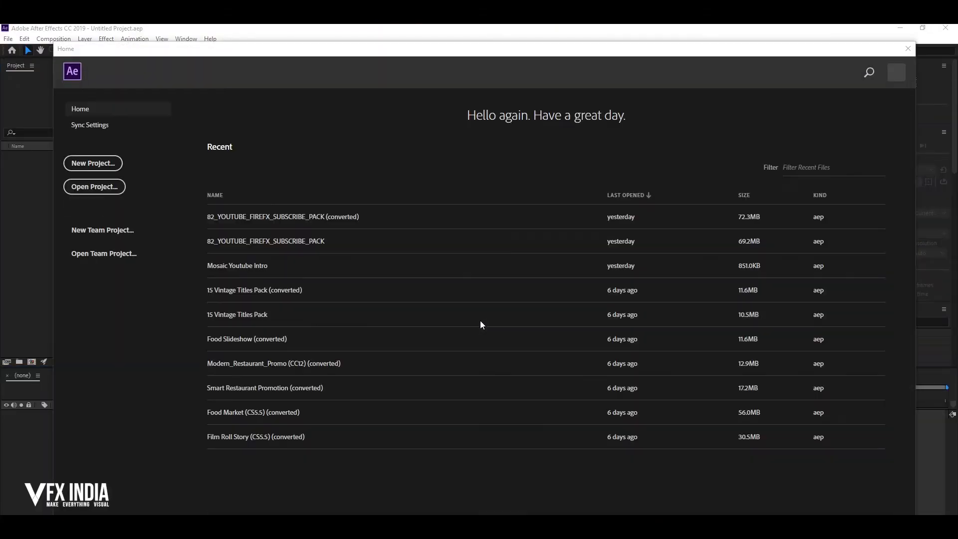
Start a new After Effects project with a 1920 x 1080, 25 fps composition named Parallax
left_click(93, 163)
left_click(426, 268)
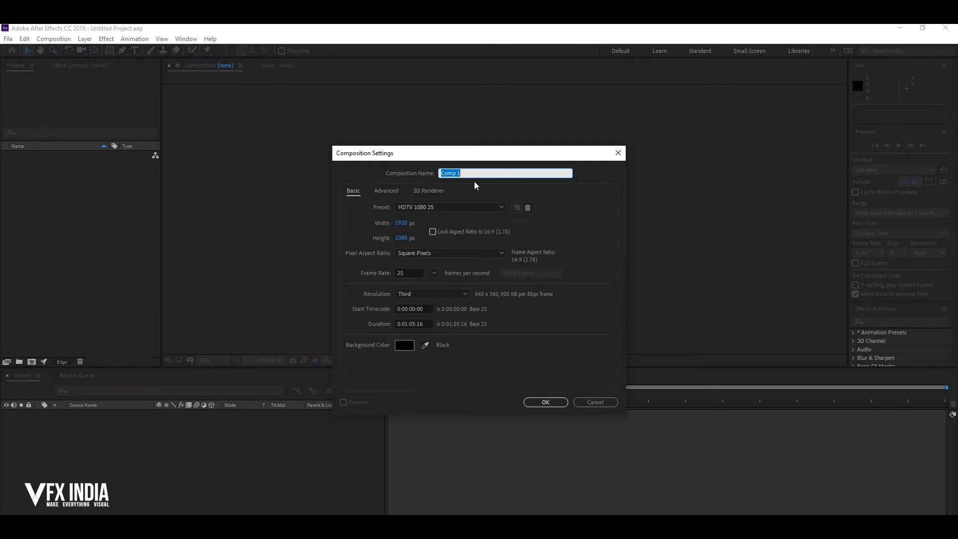
key("Return")
Import Parallax.psd into the project as a composition with separate layers
left_click(279, 535)
left_click(250, 509)
left_click_drag(183, 92, 390, 437)
left_click(436, 274)
left_click(494, 235)
left_click(486, 251)
left_click(504, 230)
left_click(504, 232)
left_click(493, 346)
Expand the Parallax 2 Layers folder and examine each imported layer's thumbnail
left_click(45, 175)
left_click(5, 175)
left_click(50, 193)
left_click(49, 184)
left_click(54, 194)
left_click(56, 202)
left_click(55, 212)
left_click(56, 204)
left_click(62, 195)
left_click(62, 185)
left_click(62, 194)
left_click(65, 212)
Switch to Photoshop to compare the imported footage with the document's layers, and return to After Effects
key("alt+Tab")
key("alt+Tab")
key("alt+Tab")
key("alt+Tab")
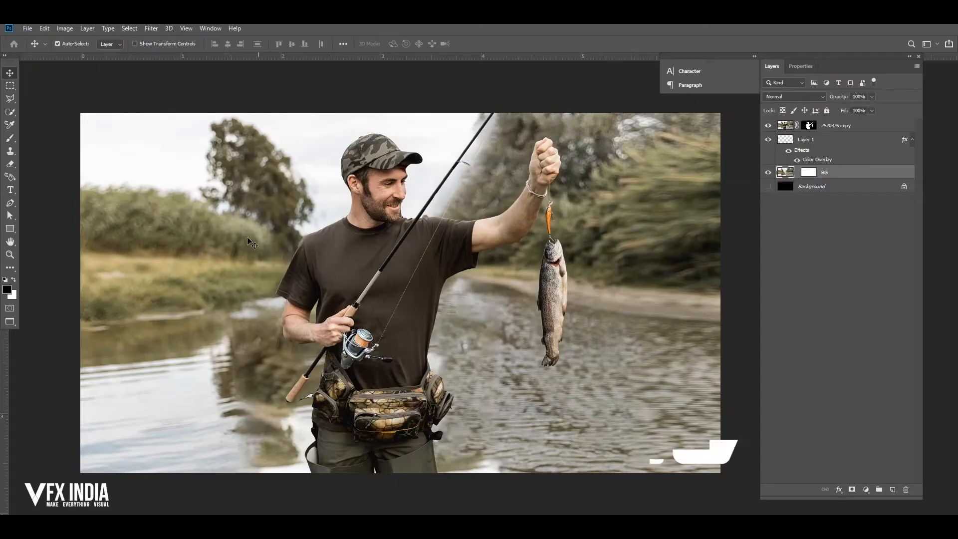
key("alt+Tab")
key("alt+Tab")
key("alt+Tab")
Add the BG and 2520376 copy layers to the Parallax composition, deleting the Background layer brought in with them
left_click(57, 205)
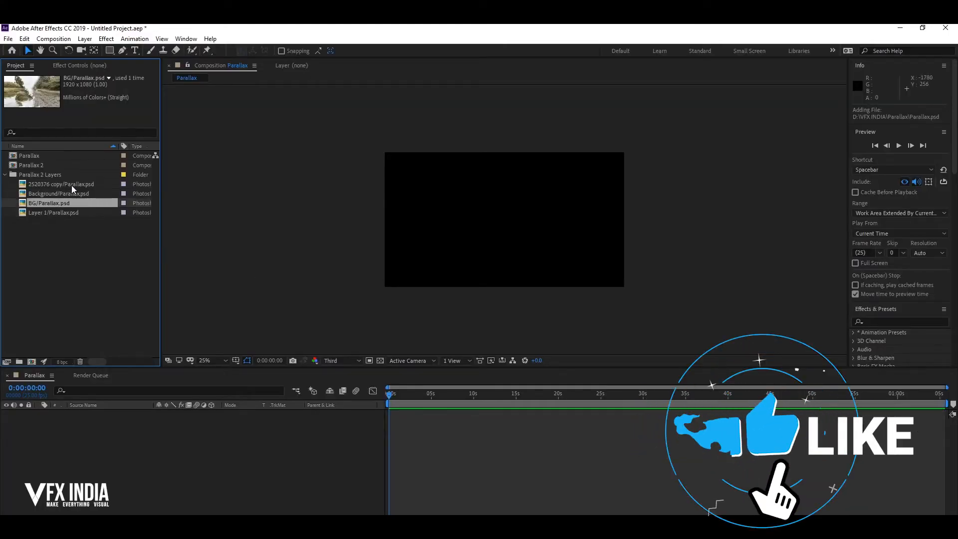
left_click(71, 184, "shift")
left_click_drag(71, 184, 132, 437)
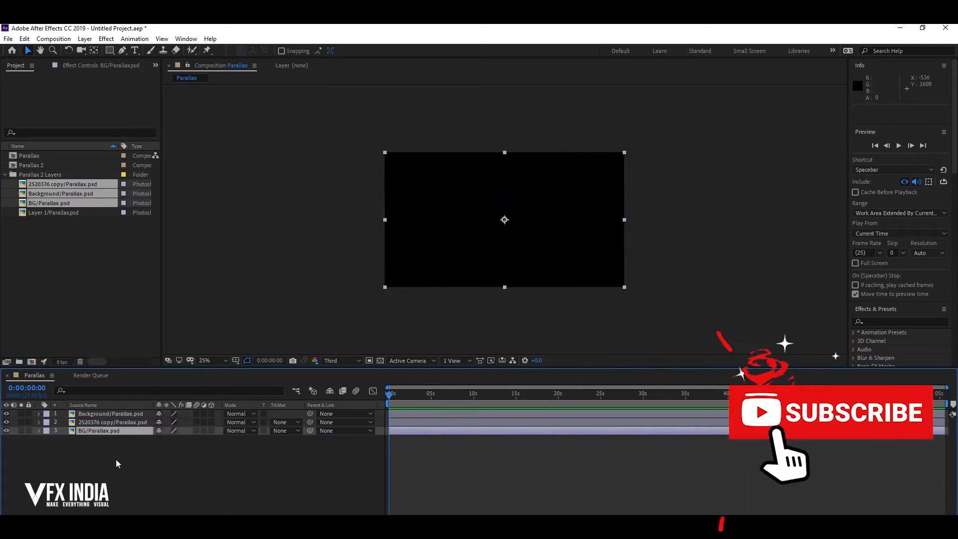
left_click(103, 418)
key("Delete")
scroll(651, 197, "up", 2)
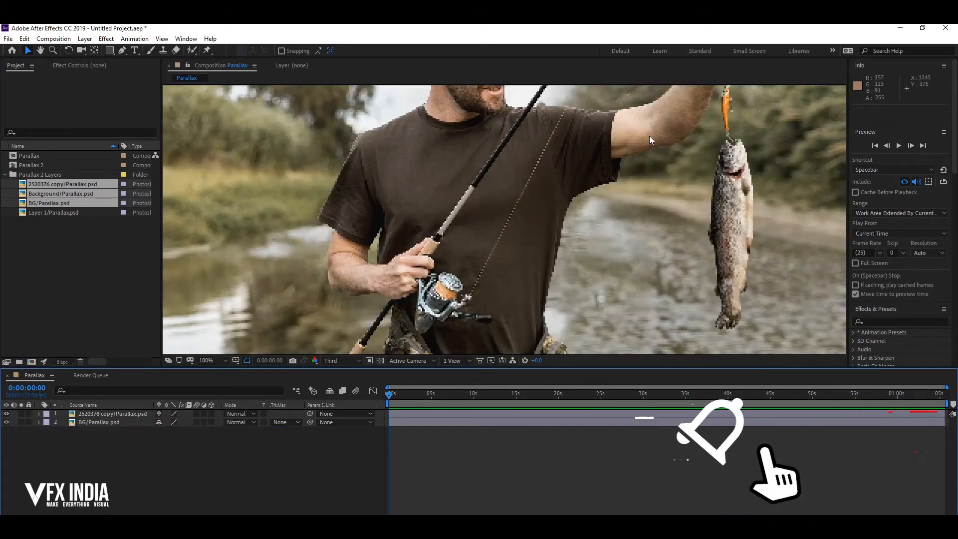
left_click_drag(652, 142, 522, 303)
scroll(522, 303, "down", 1)
left_click(61, 216)
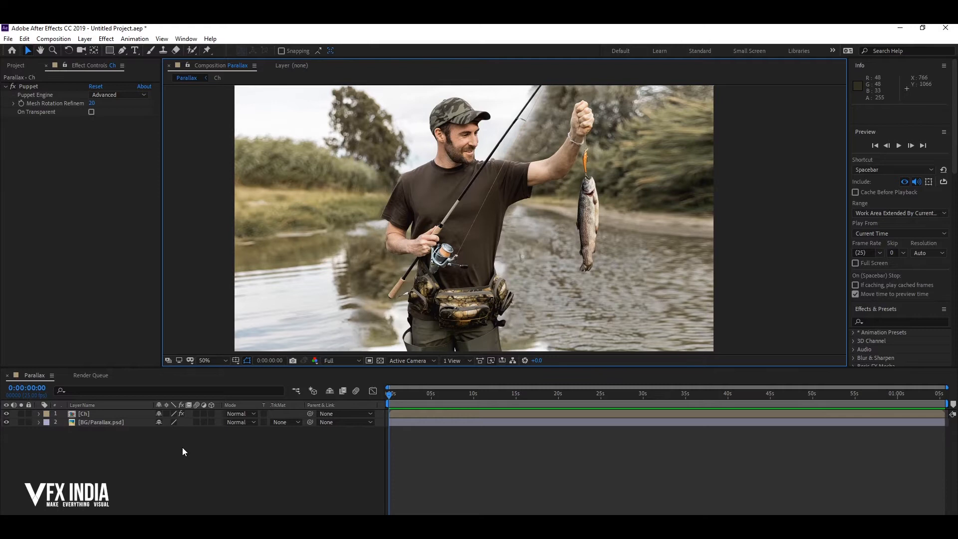
Add a two-node camera with its default settings and set the 2D-layer warning to Never Again
right_click(315, 451)
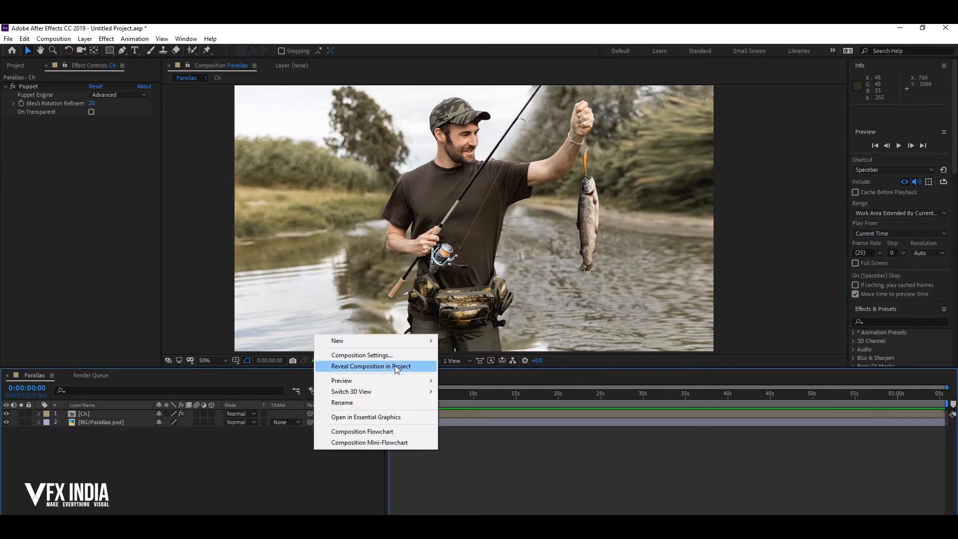
mouse_move(396, 340)
left_click(484, 387)
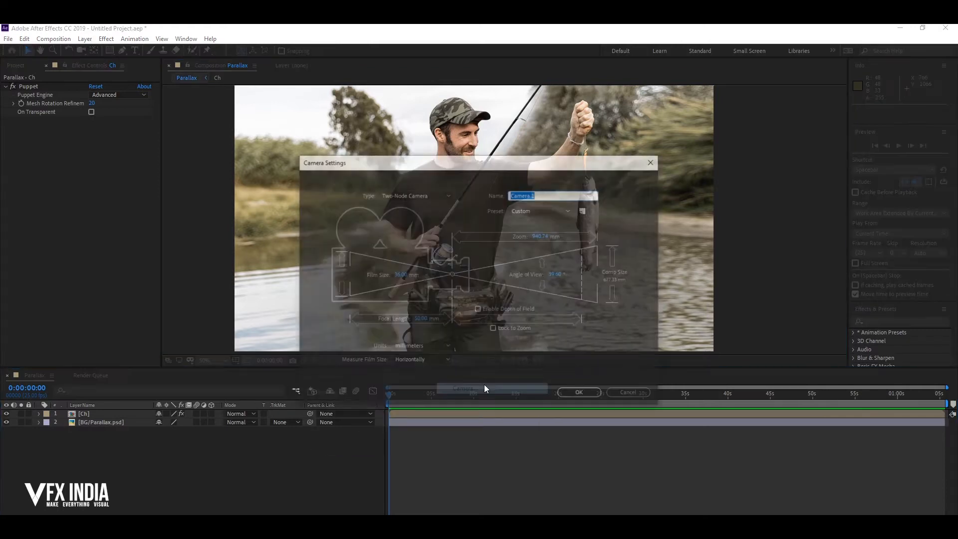
left_click(581, 394)
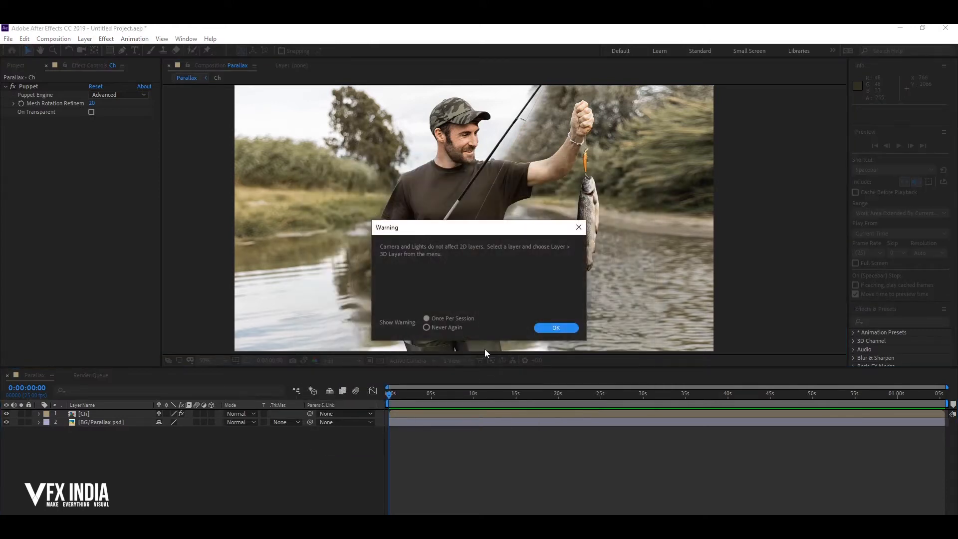
left_click(450, 329)
left_click(558, 327)
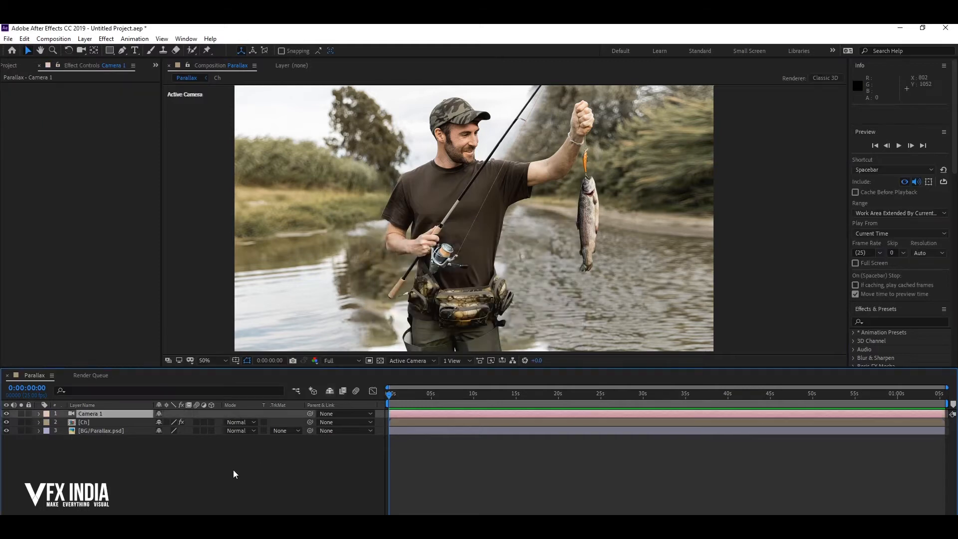
Display the composition in two side-by-side views, Top and Active Camera
left_click(454, 361)
left_click(482, 382)
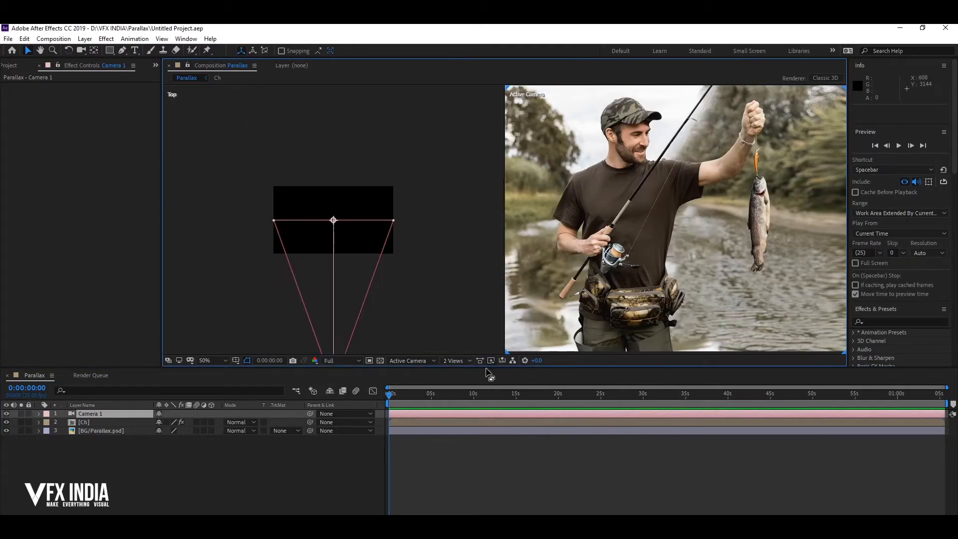
Reduce the BG layer's scale to 53%
left_click(105, 424)
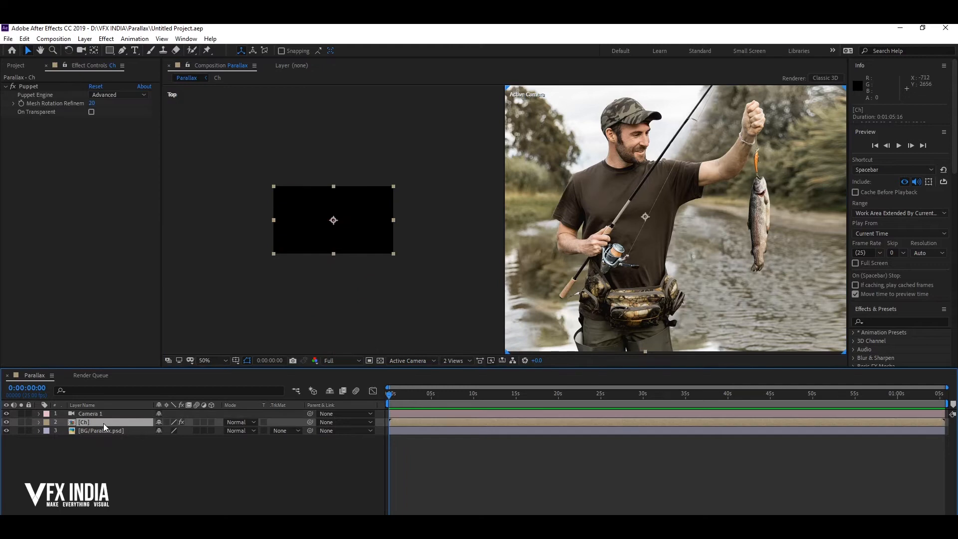
left_click(106, 431)
key("p")
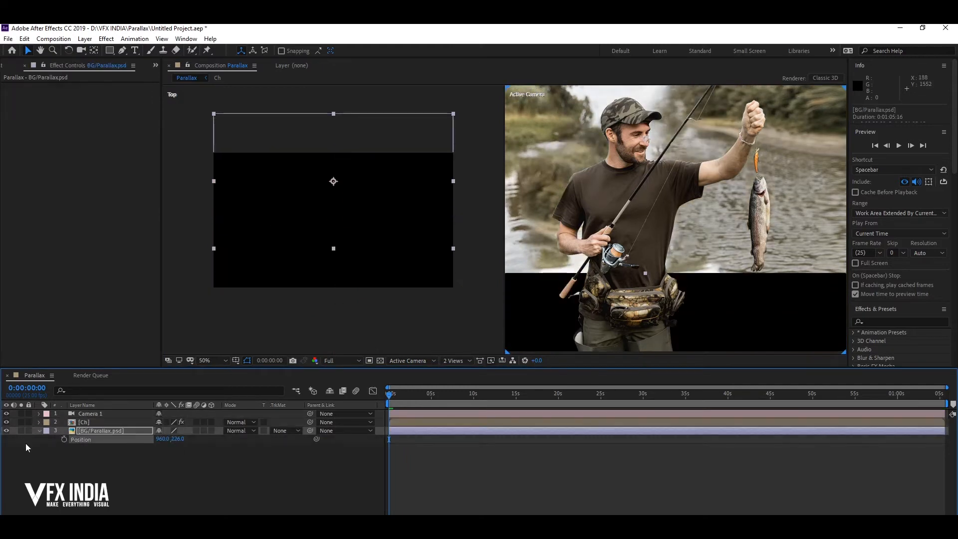
key("s")
left_click_drag(190, 439, 166, 439)
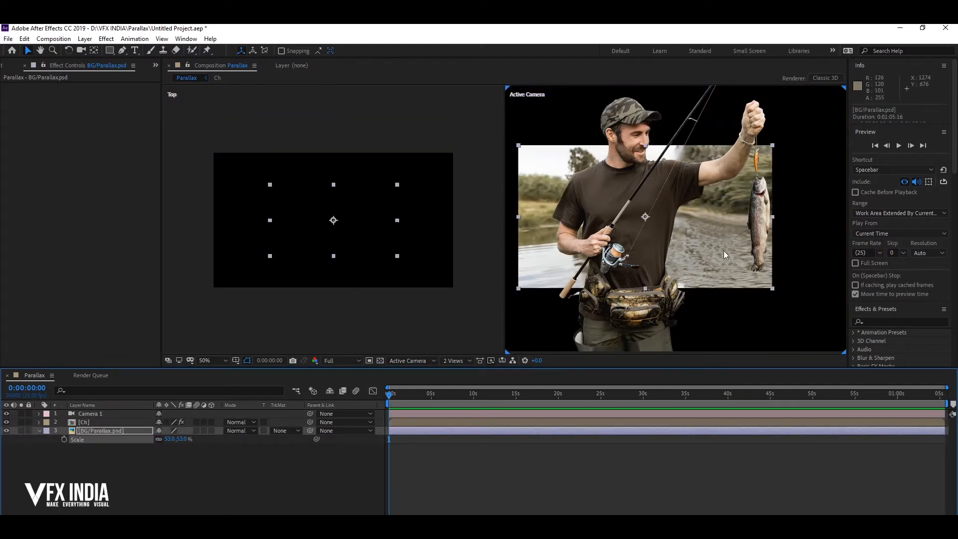
Make the BG and Ch layers 3D and push them back in depth to Z 504 and Z 372
left_click(212, 430)
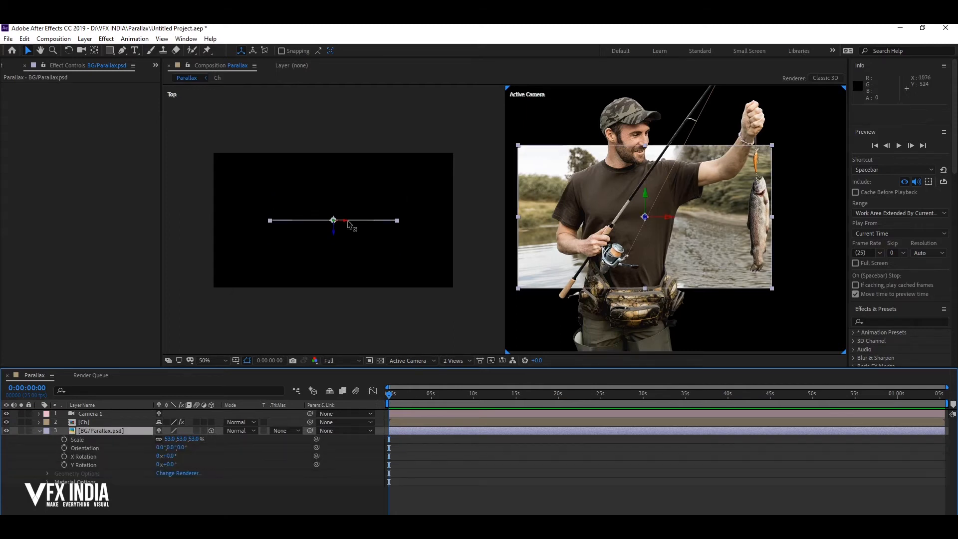
left_click_drag(336, 234, 337, 172)
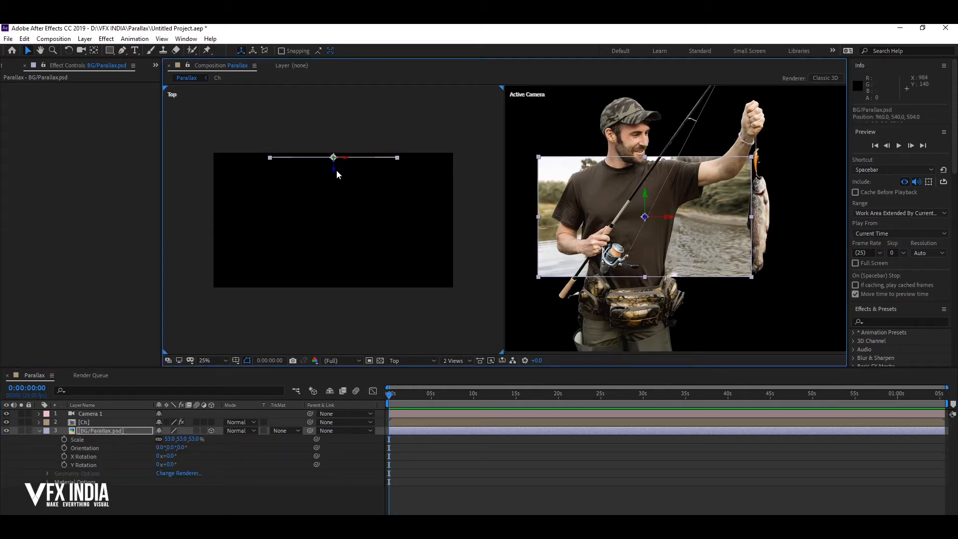
left_click(337, 175)
left_click(212, 421)
left_click_drag(340, 223, 355, 188)
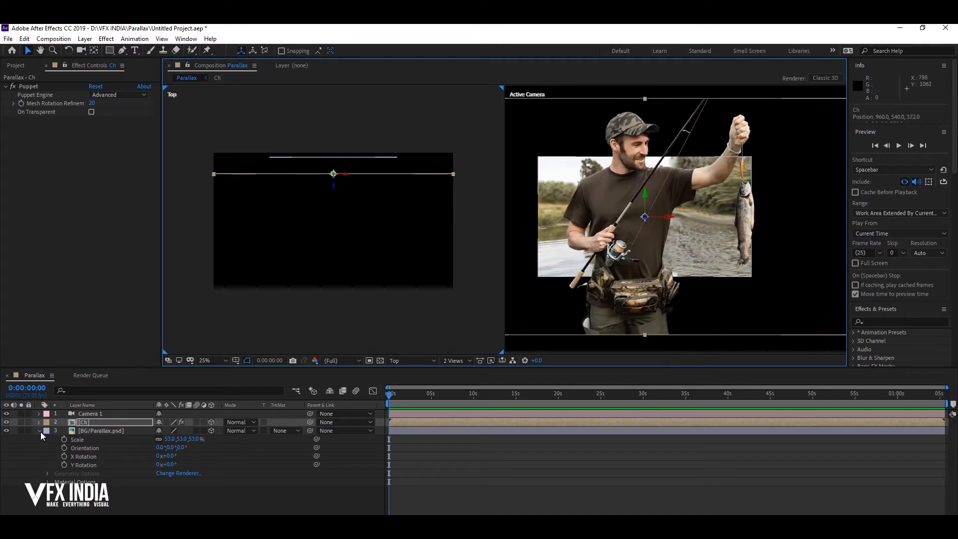
Enlarge the BG layer and bring both layers toward the camera, with Ch nearest at about Z -2203 and BG farther behind
left_click(77, 439)
left_click_drag(171, 439, 230, 442)
left_click_drag(338, 160, 352, 303)
left_click(117, 422)
left_click(337, 194)
left_click(119, 423)
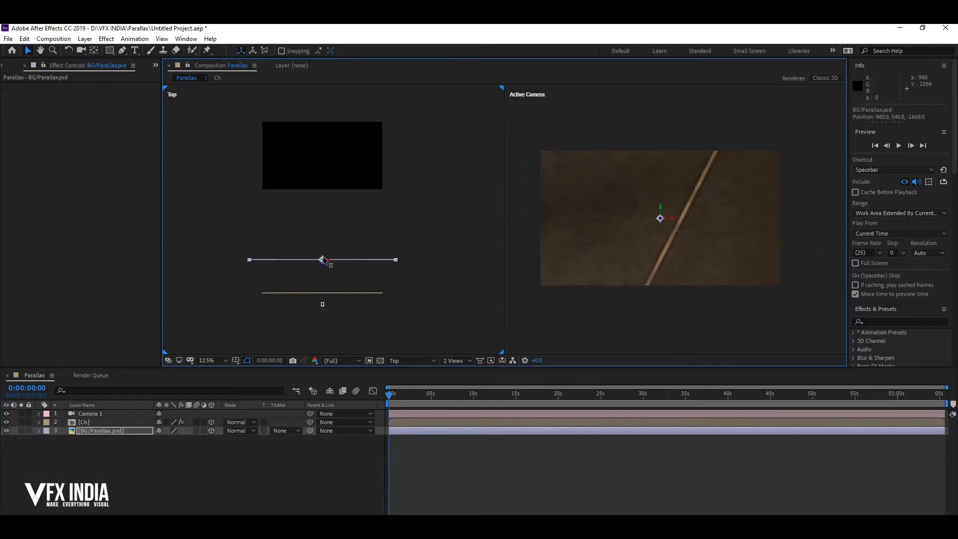
left_click_drag(323, 258, 323, 226)
Try a different Z position for the Ch layer and undo it
left_click(115, 422)
key("p")
left_click_drag(196, 430, 599, 449)
key("ctrl+z")
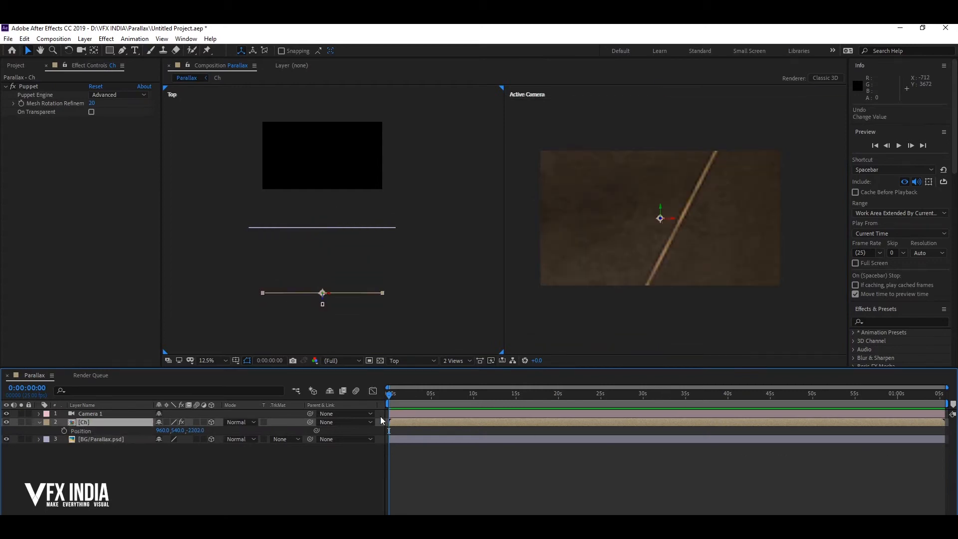
left_click(40, 422)
Expand the Transform and Camera Options properties of Camera 1
left_click(88, 414)
key("p")
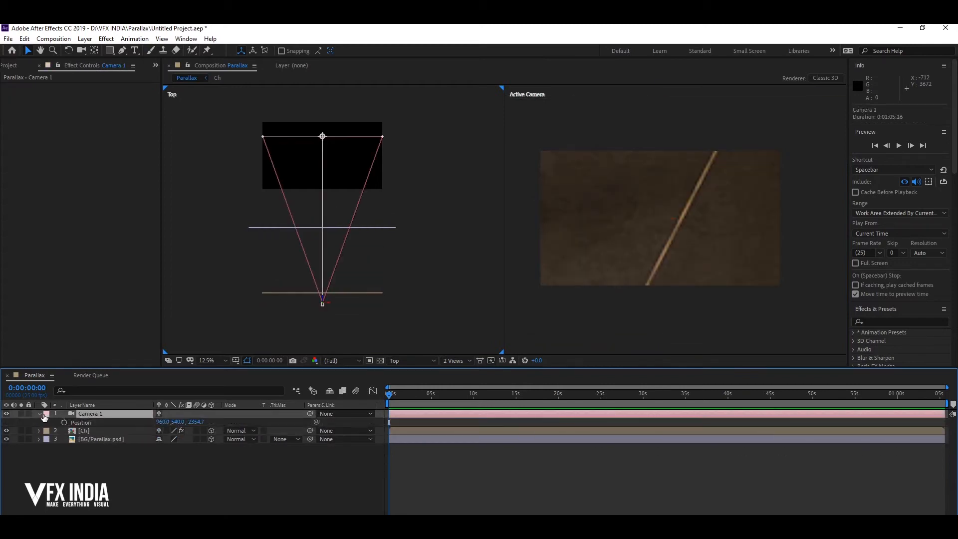
left_click(40, 419)
left_click(39, 416)
left_click(40, 415)
left_click(49, 483)
Try a different value for one of Camera 1's camera options and undo it
scroll(137, 470, "down", 3)
left_click_drag(164, 426, 409, 452)
key("ctrl+z")
scroll(265, 472, "up", 3)
Keyframe Camera 1's Z position from -2218.7 at the start to -4353.7 at 0:00:10:01, ending the work area at 10 seconds
left_click_drag(196, 440, 310, 483)
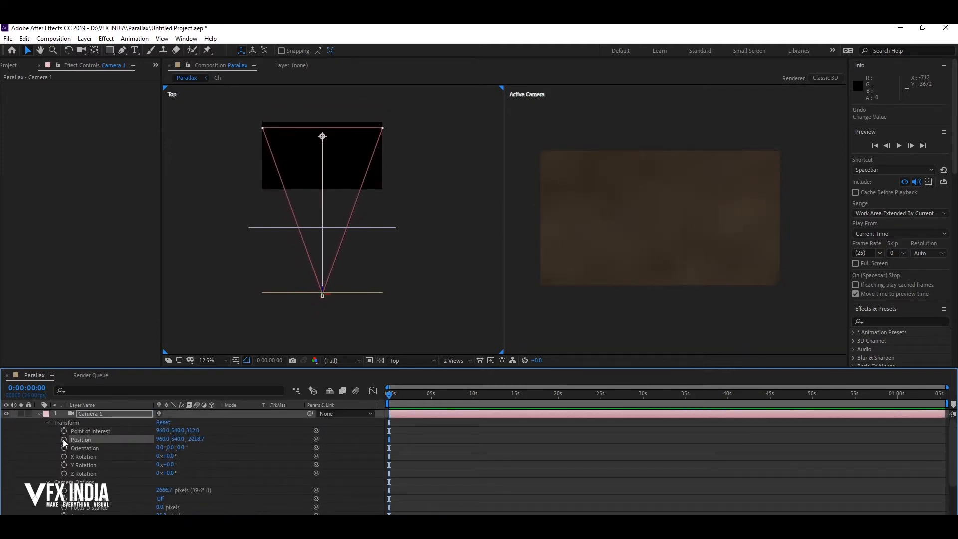
left_click_drag(946, 403, 562, 412)
left_click_drag(667, 405, 668, 405)
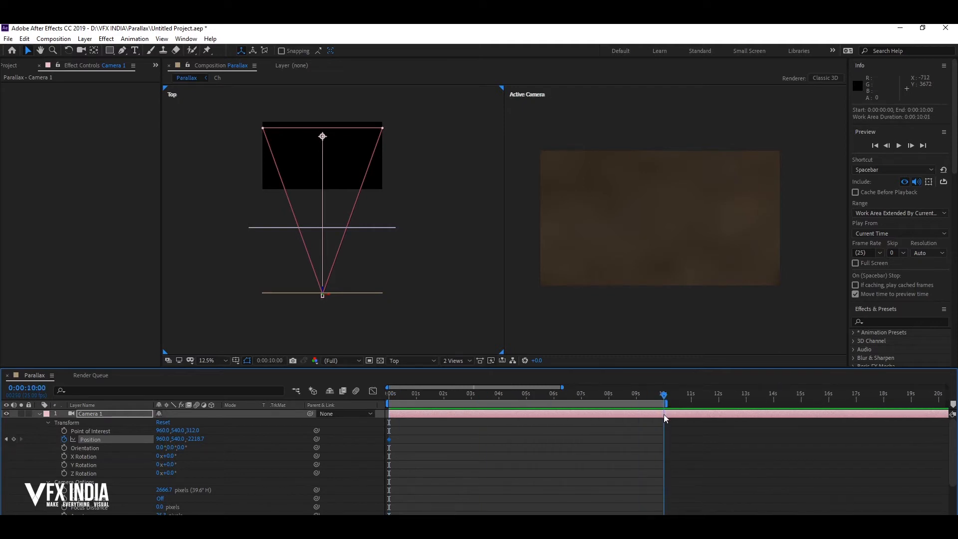
left_click_drag(193, 439, 174, 475)
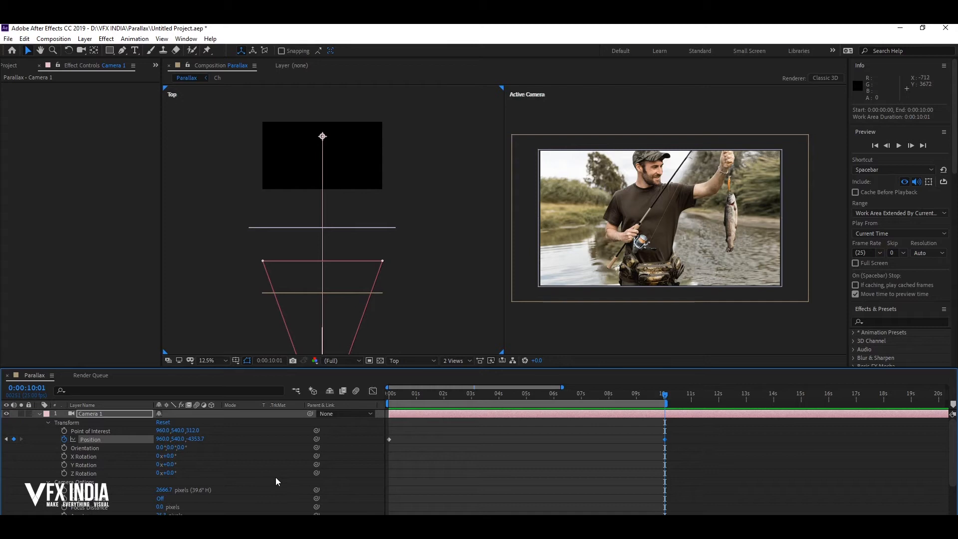
Try a larger Zoom value for Camera 1 and undo it
left_click_drag(164, 490, 265, 489)
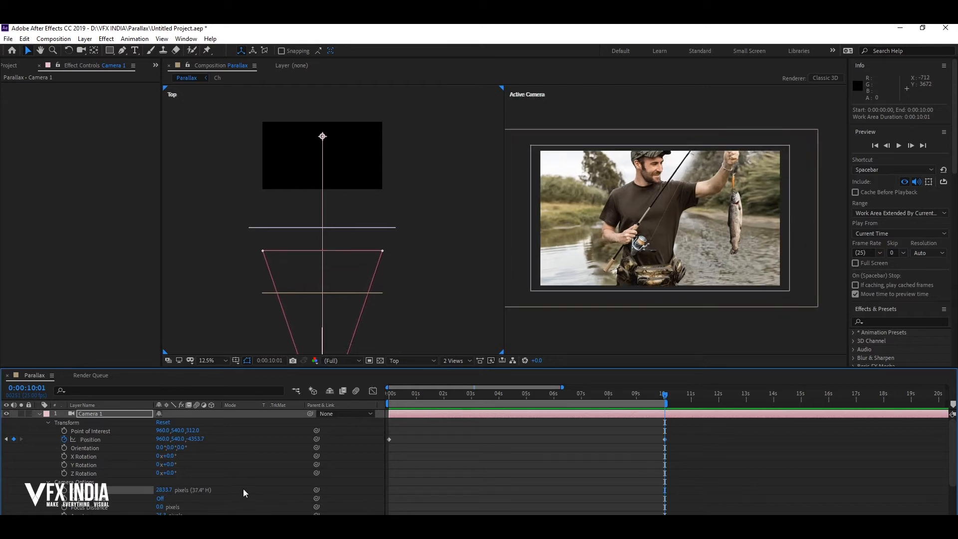
key("ctrl+z")
Preview the camera move from the start and check the enlarged two-view composition viewer
key("Home")
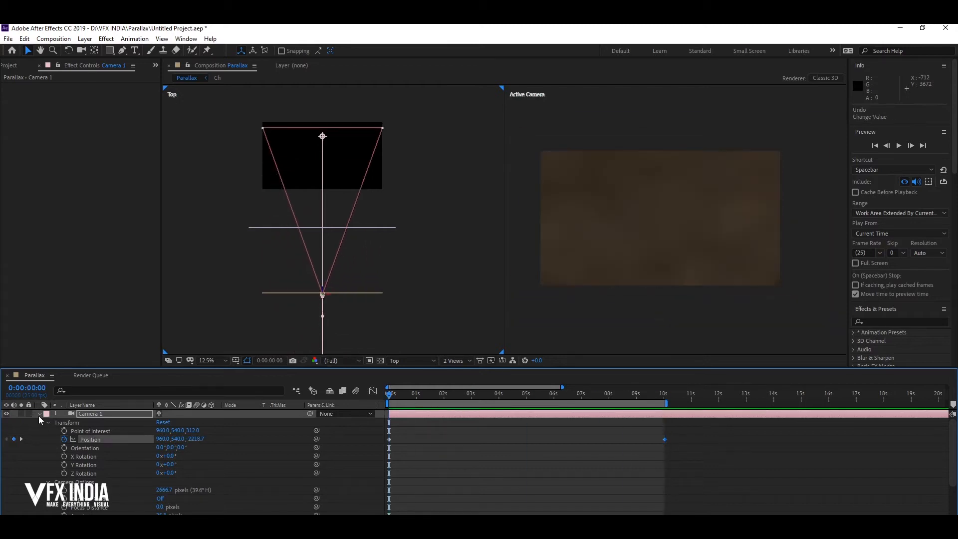
key("space")
key("space")
key("grave")
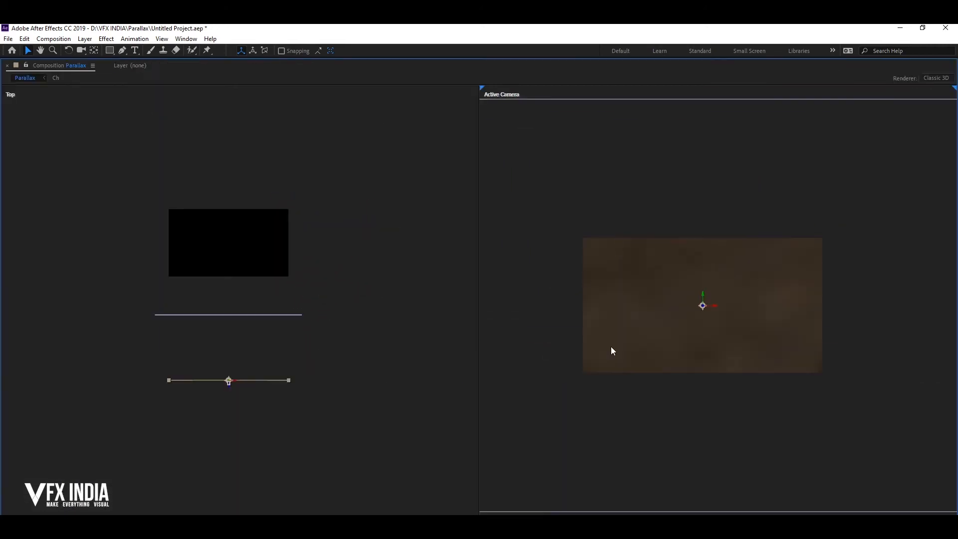
key("grave")
Return the viewer to a single Active Camera view and play back the camera animation
left_click(415, 360)
left_click(411, 398)
left_click(412, 361)
left_click(414, 371)
left_click(457, 361)
left_click(460, 372)
key("space")
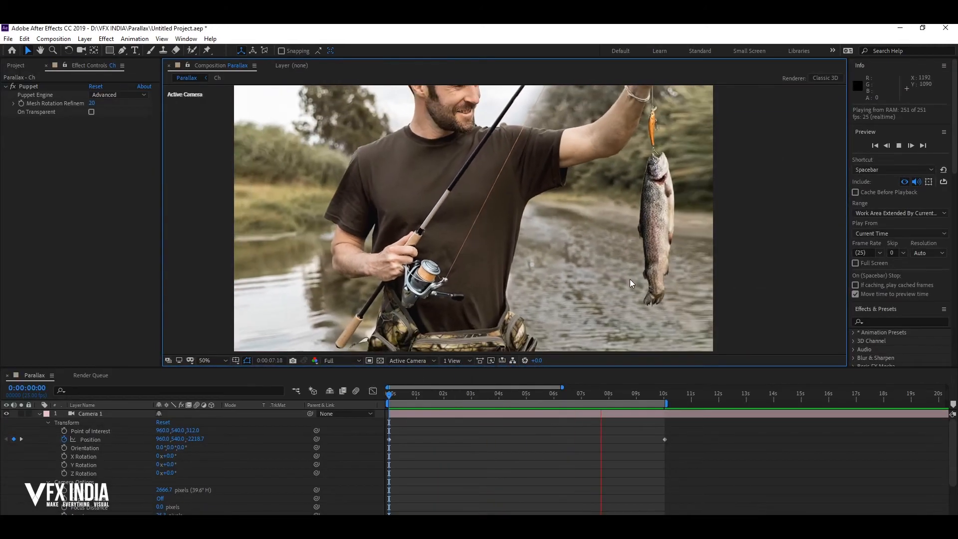
Extend the work area to about 15 seconds and try an extra Camera 1 Position keyframe near 4 seconds in the graph editor
left_click_drag(668, 403, 802, 417)
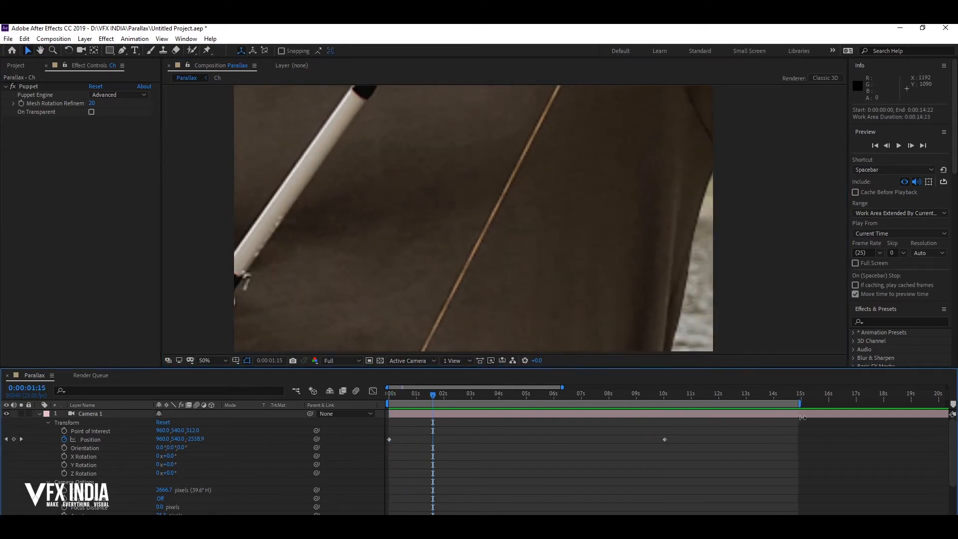
left_click(390, 440)
left_click(373, 391)
left_click(504, 489, "ctrl")
left_click_drag(504, 488, 504, 481)
key("space")
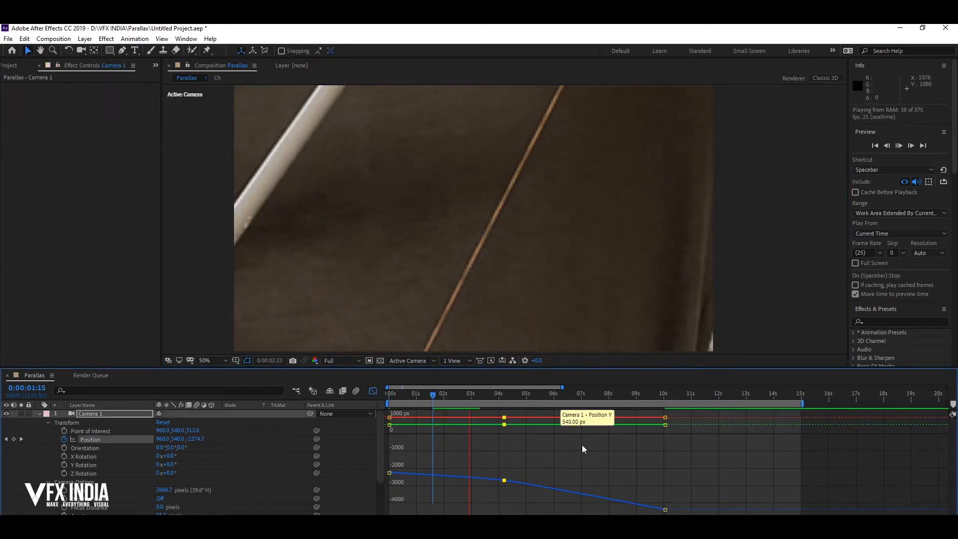
key("space")
Try Easy Ease on all of Camera 1's Position keyframes and preview the move
left_click(137, 442)
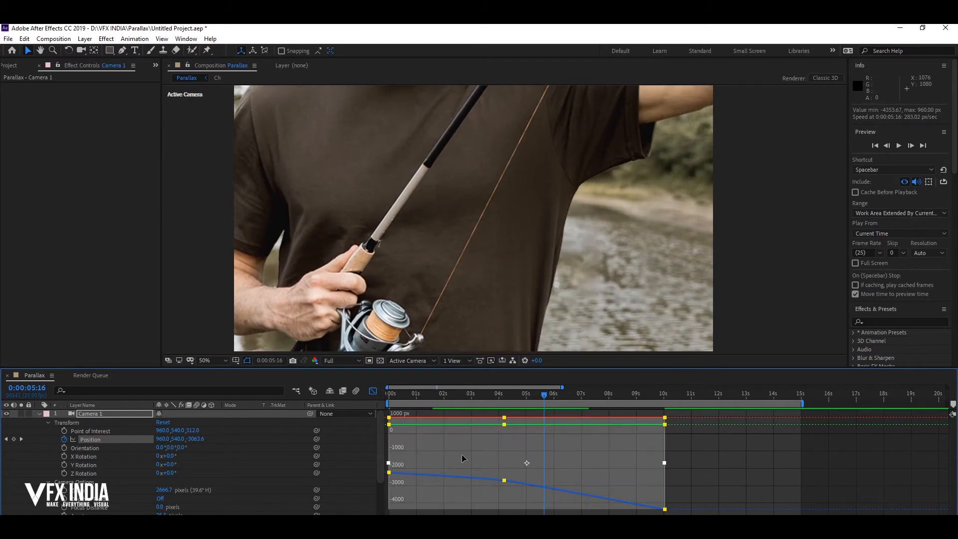
left_click(471, 527)
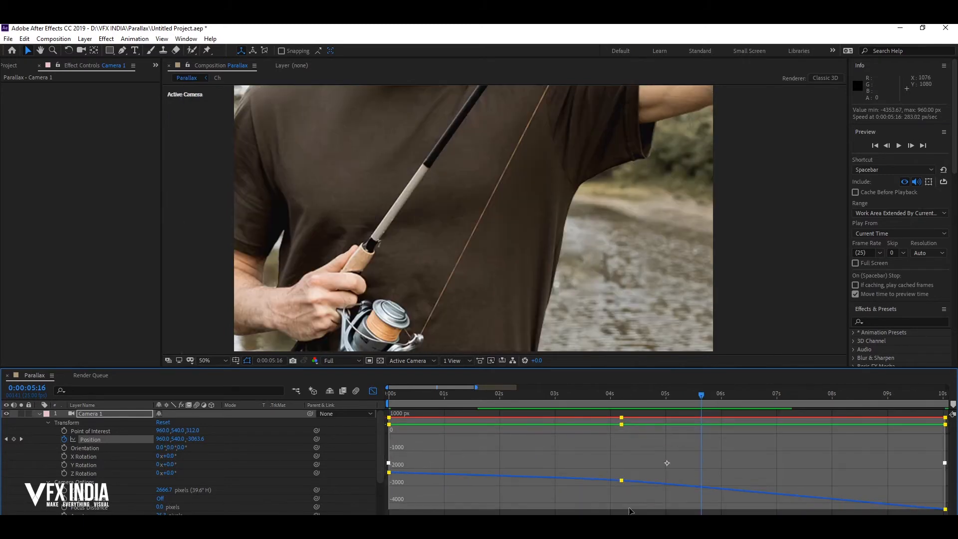
key("F9")
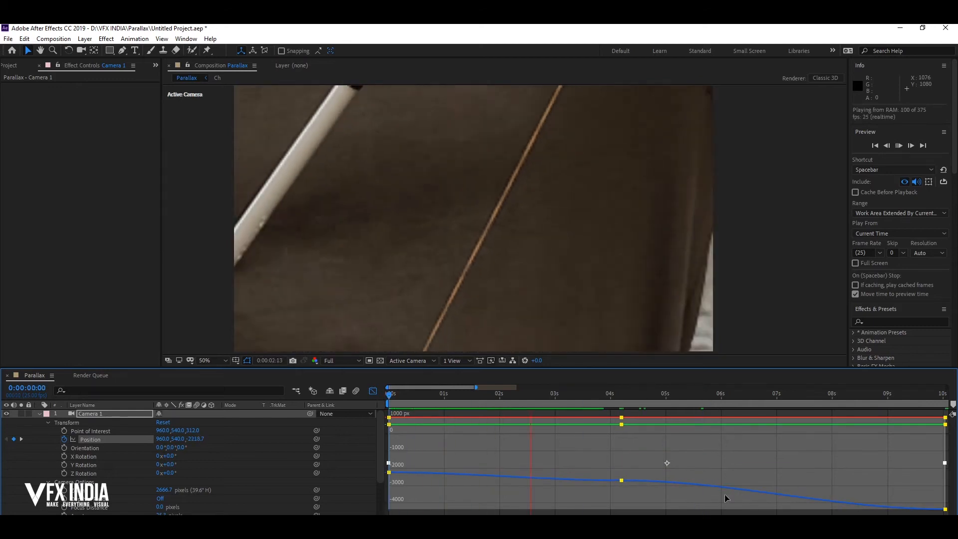
key("space")
Try reshaping the eased Position curve at its first keyframe, and undo the easing
mouse_move(389, 472)
left_mouse_down()
mouse_move(391, 458)
mouse_move(395, 489)
left_mouse_up()
key("ctrl+z")
left_click_drag(476, 387, 597, 389)
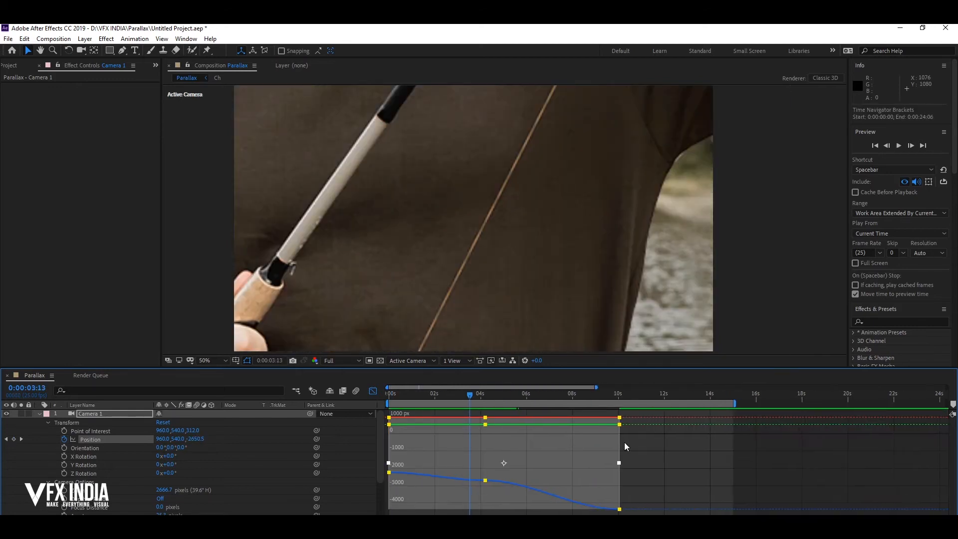
left_click(630, 486)
left_click(663, 523)
left_click(648, 522)
key("ctrl+z")
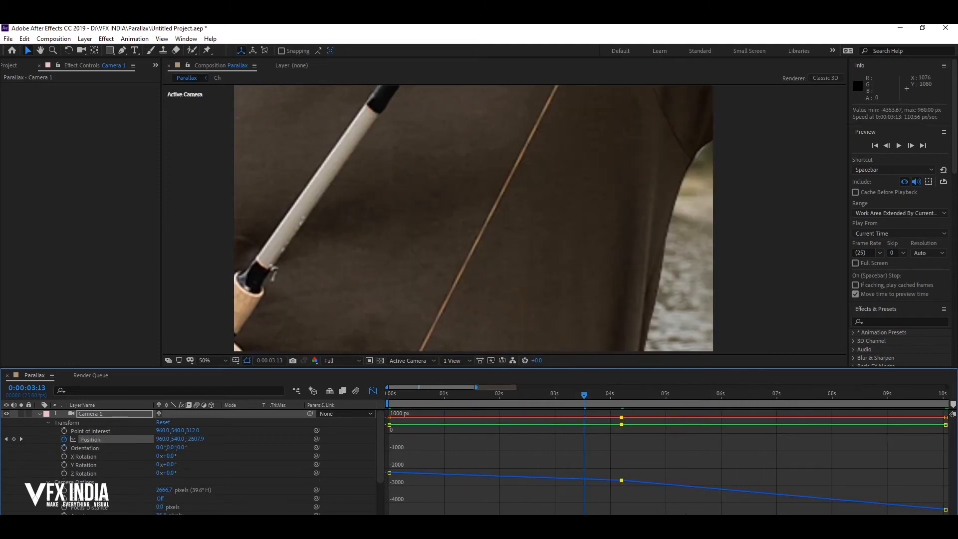
Return Camera 1's Position curve to its start and end keyframes, apply Easy Ease to them and preview
left_click_drag(476, 387, 674, 388)
left_click(646, 449)
left_click_drag(594, 396, 381, 403)
left_click(38, 414)
left_click_drag(280, 368, 280, 347)
left_click(459, 475)
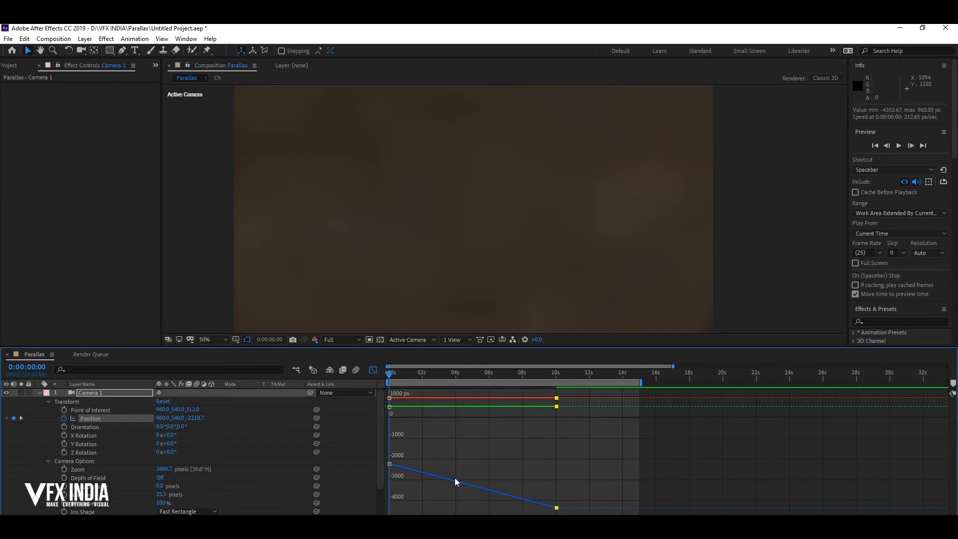
right_click(102, 420)
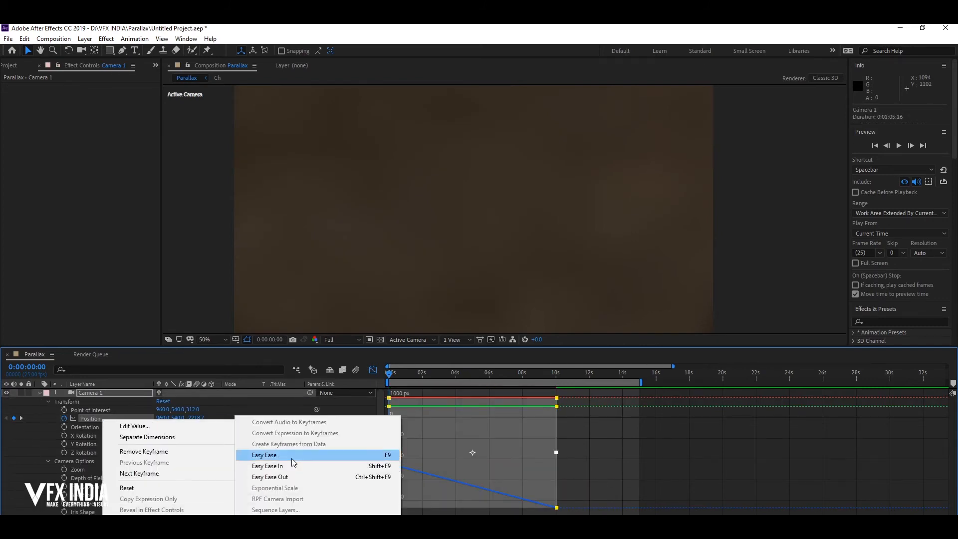
left_click(292, 458)
key("space")
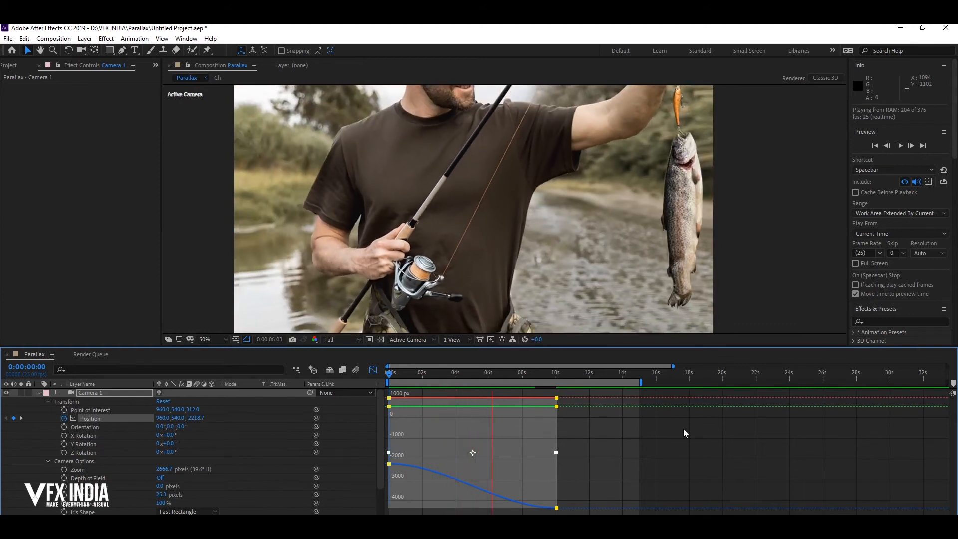
key("space")
Move Camera 1's last Position keyframe to 0:00:14:24 and preview from the start
left_click(373, 369)
left_click(547, 457)
left_click_drag(557, 419, 640, 423)
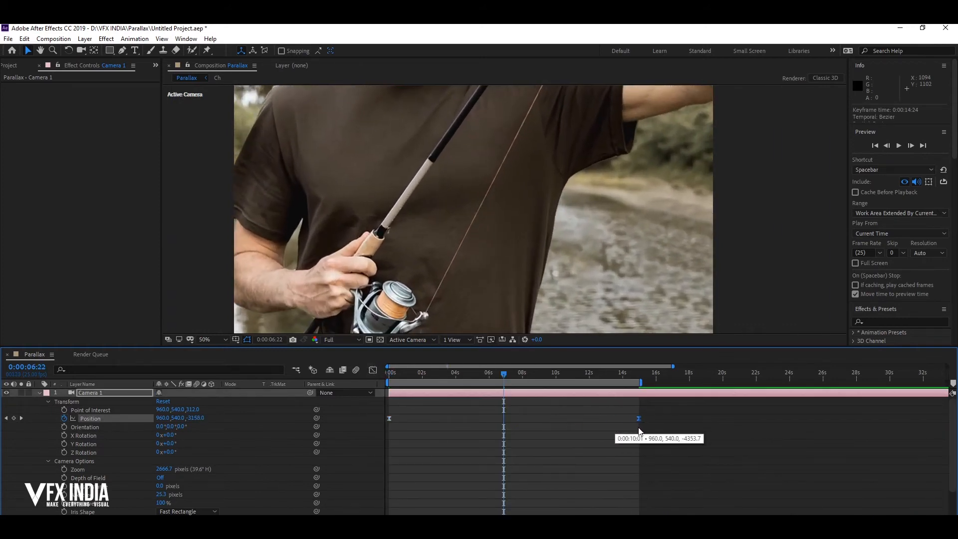
left_click_drag(513, 375, 363, 374)
key("space")
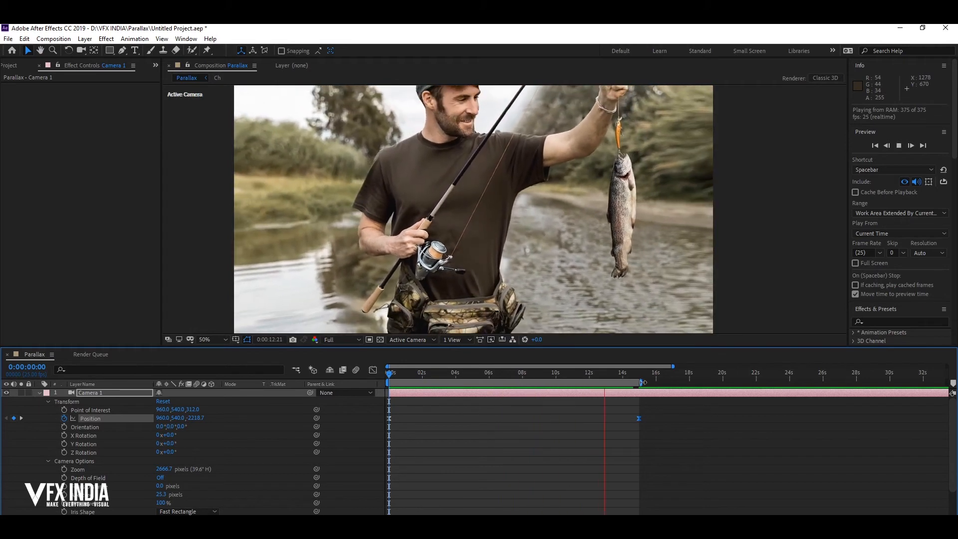
Extend the work area to 20 seconds and preview the slower camera move
left_click_drag(640, 382, 731, 400)
key("space")
left_click(241, 431)
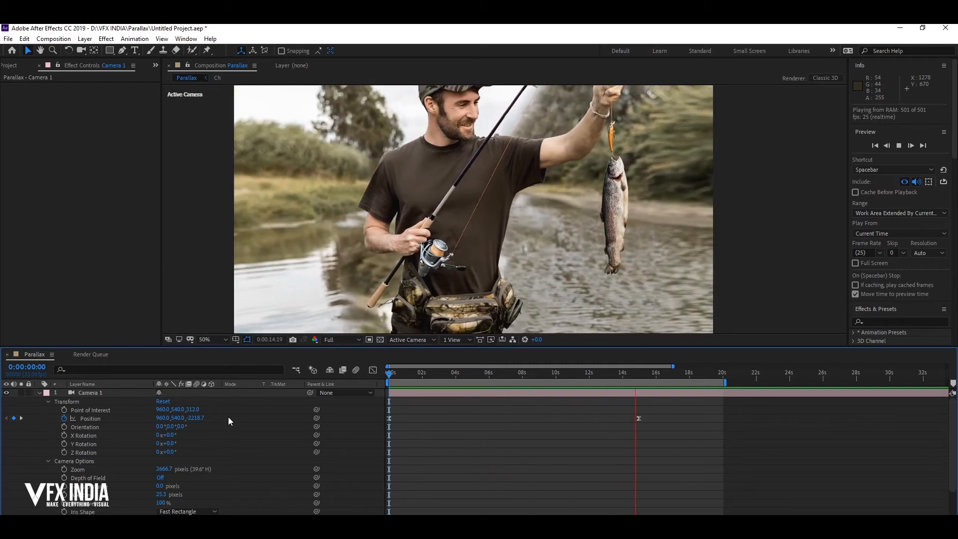
key("space")
Open the Ch composition, select its Ch.png layer and set the current time to 0:00:05:00
scroll(575, 229, "down", 2)
left_click(110, 393)
left_click_drag(674, 375, 639, 422)
key("=")
key("=")
key("=")
left_click(651, 377)
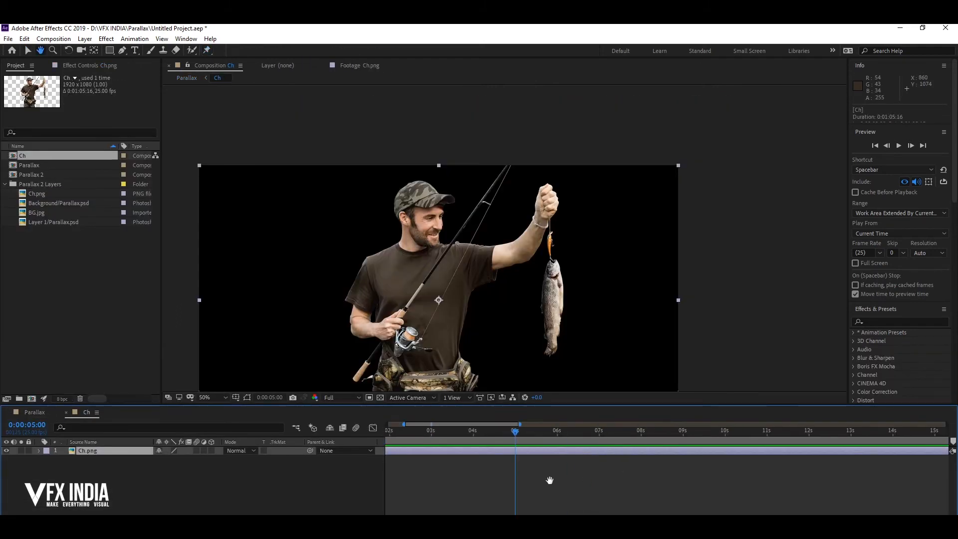
Place Puppet pins along the fish, from its mouth down the body, and on the raised forearm
scroll(587, 271, "up", 1)
left_click_drag(619, 299, 507, 211)
scroll(504, 224, "up", 1)
left_click(472, 275)
left_click_drag(512, 364, 523, 204)
left_click_drag(477, 327, 447, 332)
key("ctrl+z")
left_click_drag(514, 119, 508, 306)
mouse_move(481, 171)
left_mouse_down()
mouse_move(472, 167)
mouse_move(495, 170)
left_mouse_up()
scroll(497, 170, "down", 2)
key("ctrl+z")
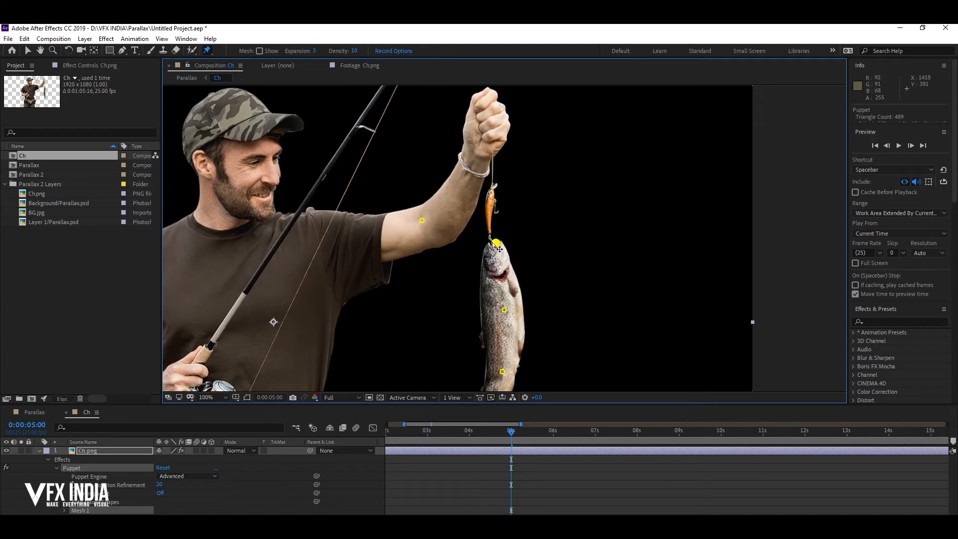
Add Puppet pins at the fisherman's neck, shoulder and waist, and move the current time to 0:00:07:00
left_click_drag(487, 204, 568, 157)
left_click(306, 185)
left_click_drag(415, 284, 414, 296)
left_click(403, 203)
key("ctrl+z")
scroll(414, 215, "down", 1)
left_click_drag(600, 284, 545, 265)
left_click(375, 261)
key("ctrl+z")
scroll(508, 285, "up", 1)
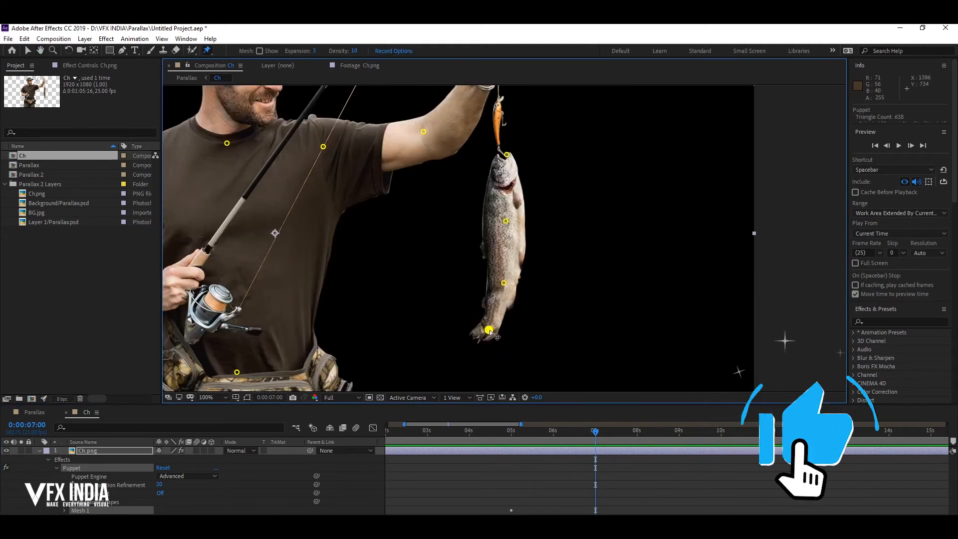
Bend the fish at 0:00:07:00 by swinging its tail pin outward and slightly shifting the two body pins and the mouth pin
left_click_drag(487, 329, 515, 335)
left_click_drag(504, 283, 500, 283)
left_click_drag(505, 222, 496, 223)
left_click_drag(507, 155, 512, 156)
left_click_drag(537, 153, 563, 235)
left_click_drag(449, 215, 451, 208)
key("ctrl+z")
Add a Puppet pin on the raised wrist and shift it slightly outward at 0:00:07:00
left_click_drag(595, 432, 594, 465)
left_click(501, 154)
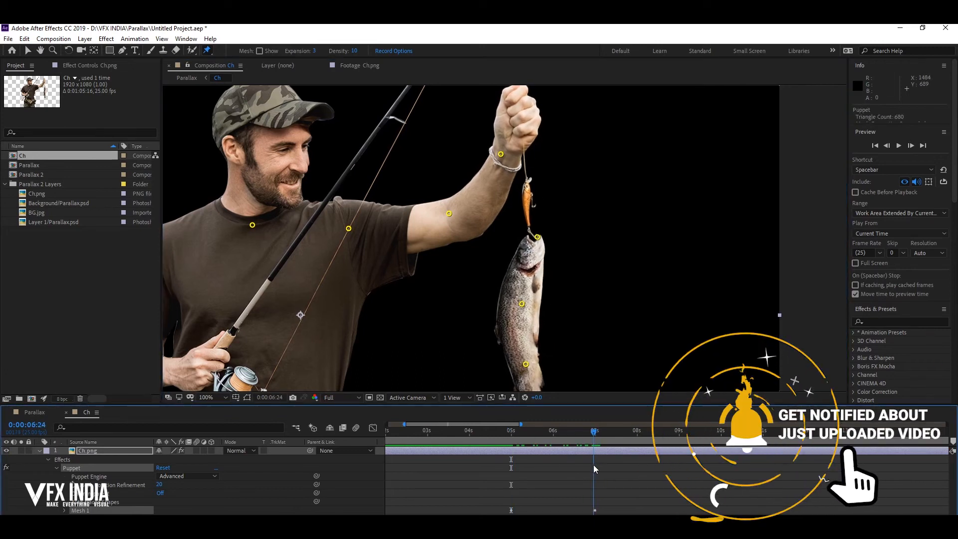
scroll(586, 431, "up", 4)
scroll(232, 507, "down", 5)
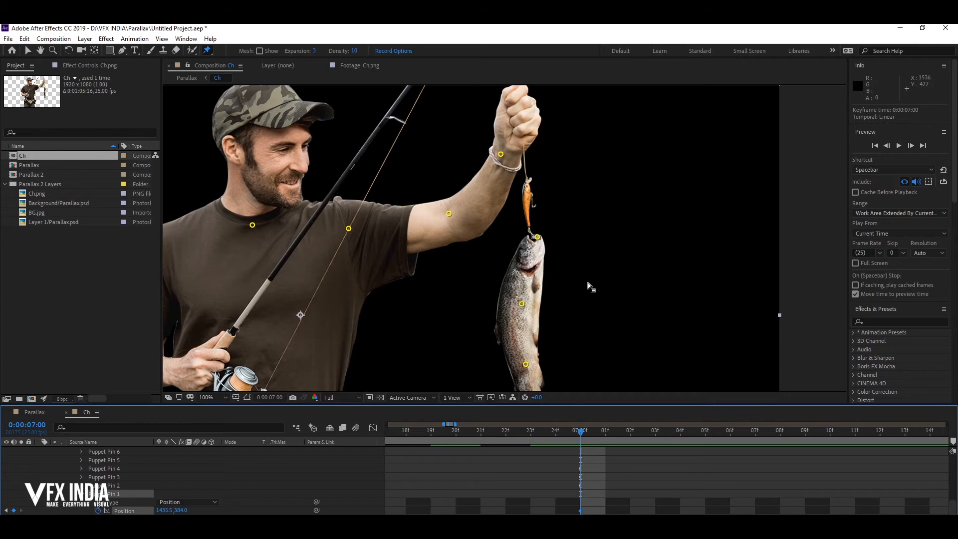
scroll(588, 283, "up", 3)
scroll(625, 445, "down", 4)
left_click(623, 436)
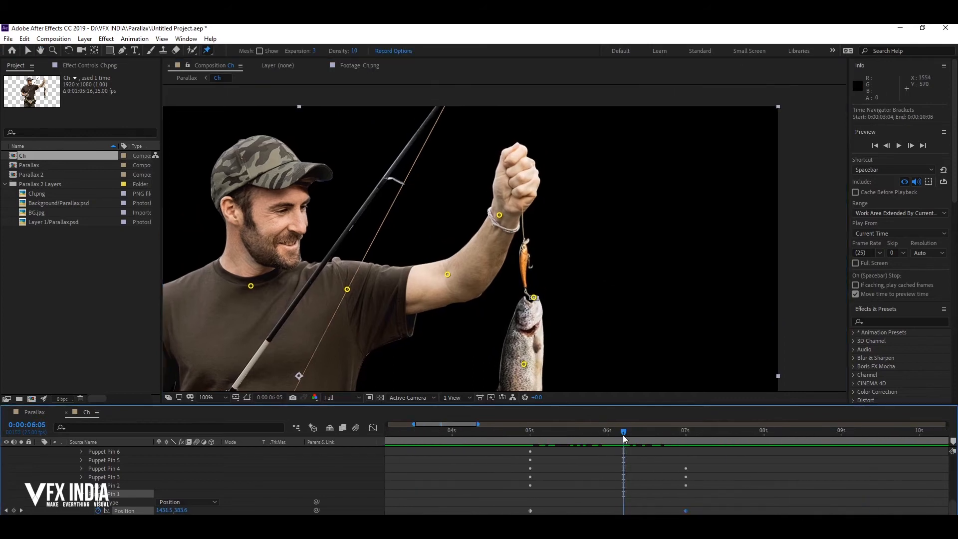
left_click_drag(500, 216, 504, 217)
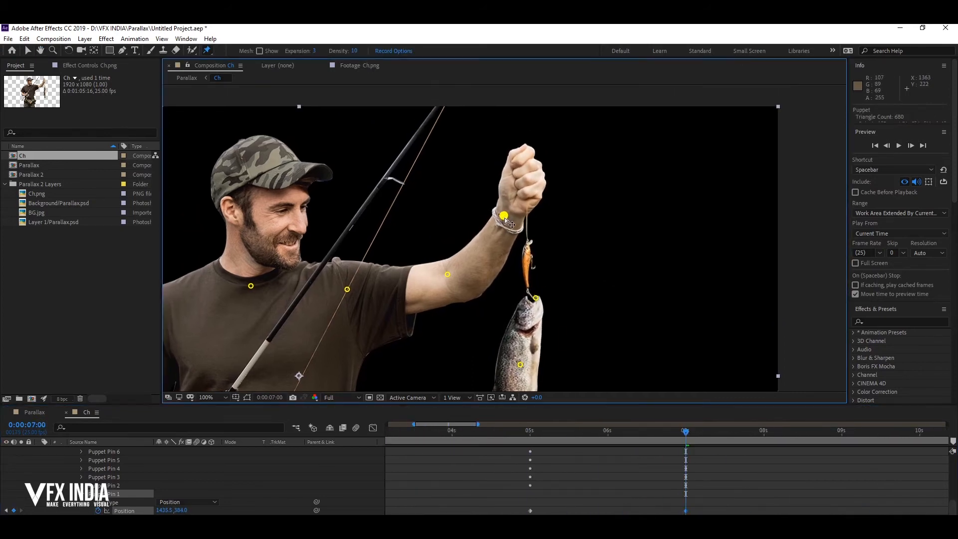
Keyframe small shifts of the neck, shoulder, forearm and upper fish body pins at 0:00:07:00
left_click_drag(580, 430, 334, 438)
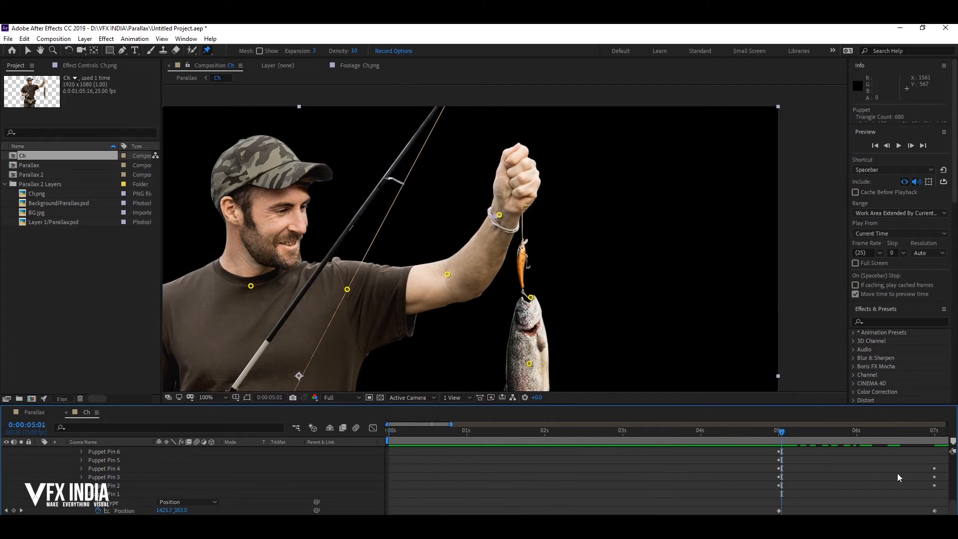
left_click_drag(873, 477, 552, 493)
left_click(589, 434)
left_click_drag(251, 286, 243, 282)
left_click_drag(541, 434, 613, 432)
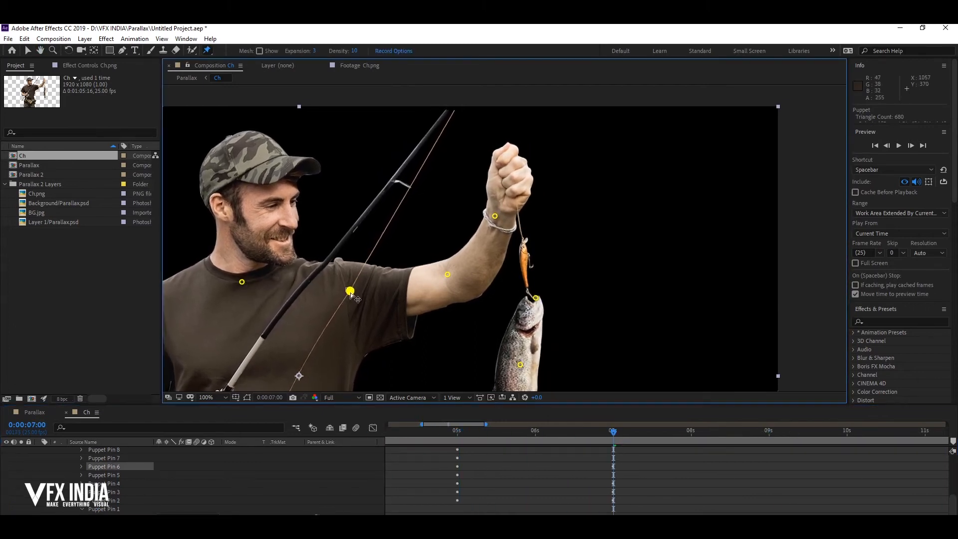
left_click_drag(448, 279, 447, 274)
left_click_drag(520, 365, 517, 364)
Preview the puppet movement and view the layered fisherman document in Photoshop
mouse_move(613, 433)
left_mouse_down()
mouse_move(408, 433)
mouse_move(625, 432)
left_mouse_up()
scroll(519, 307, "down", 1)
key("space")
left_click_drag(519, 433, 403, 425)
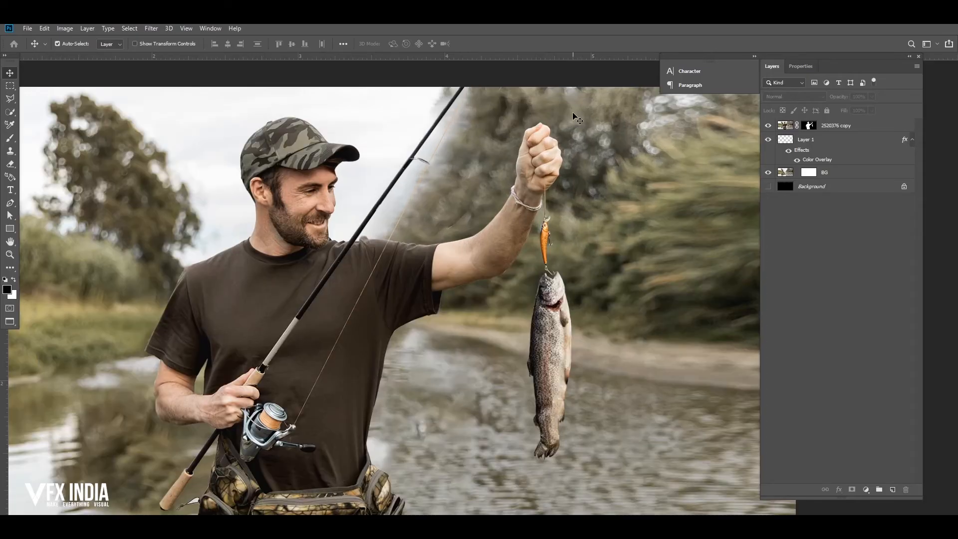
key("ctrl+0")
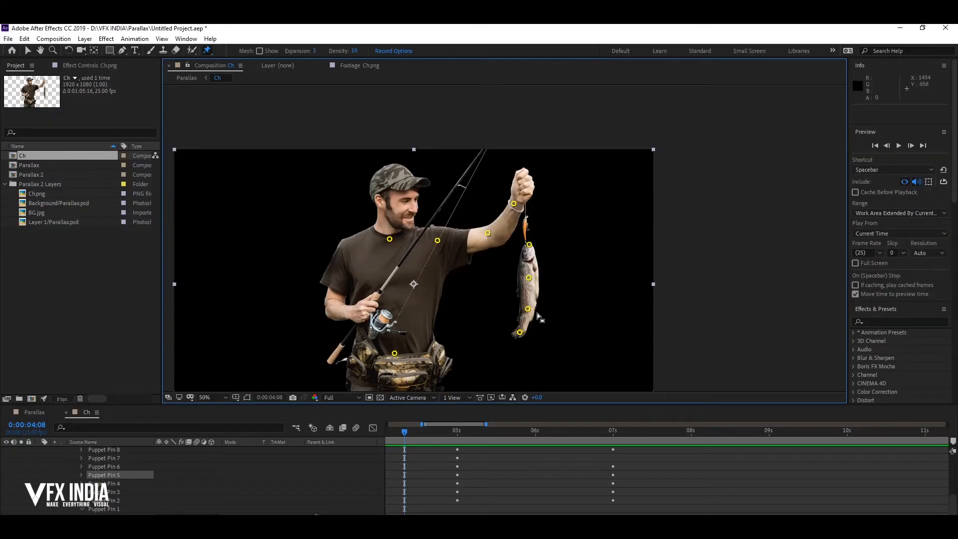
In After Effects, try nudging the waist pin at 0:00:07:00 with the timeline enlarged, and undo it
left_click_drag(423, 425, 386, 425)
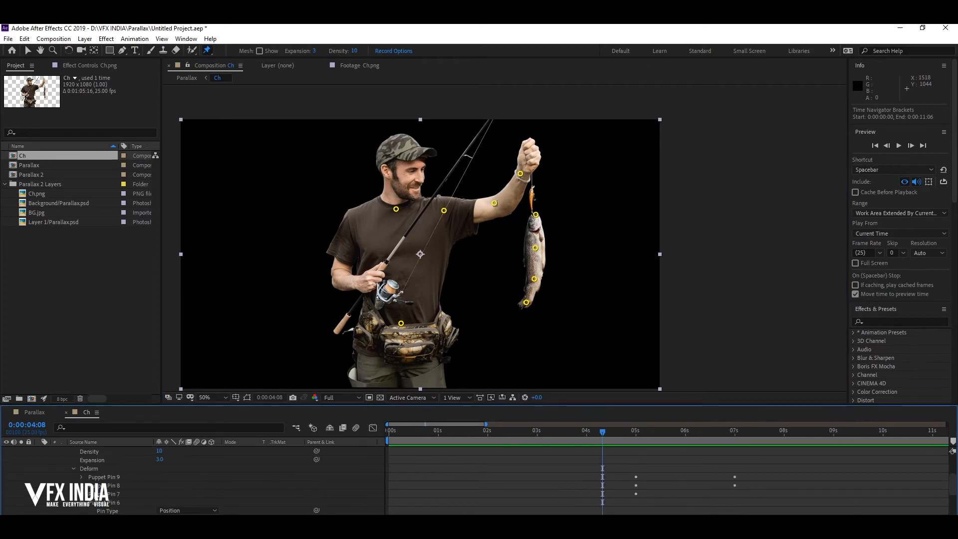
left_click_drag(644, 406, 735, 322)
left_click_drag(401, 268, 400, 269)
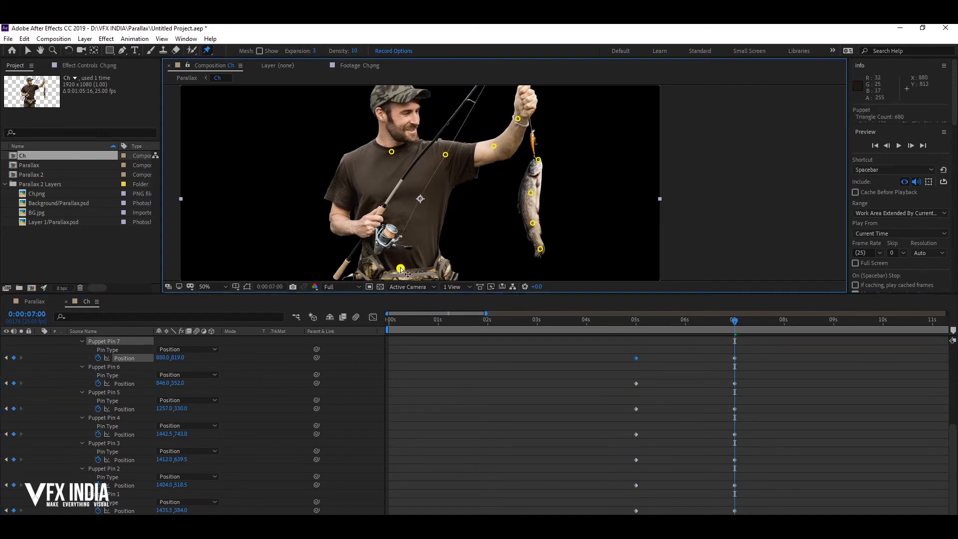
left_click_drag(736, 325, 775, 515)
key("ctrl+z")
Try pasting copies of all the pins' Position keyframes at 0:00:07:00, and undo it
scroll(780, 482, "up", 5)
left_click_drag(595, 374, 749, 478)
scroll(793, 456, "down", 5)
left_click_drag(616, 321, 717, 343)
key("ctrl+v")
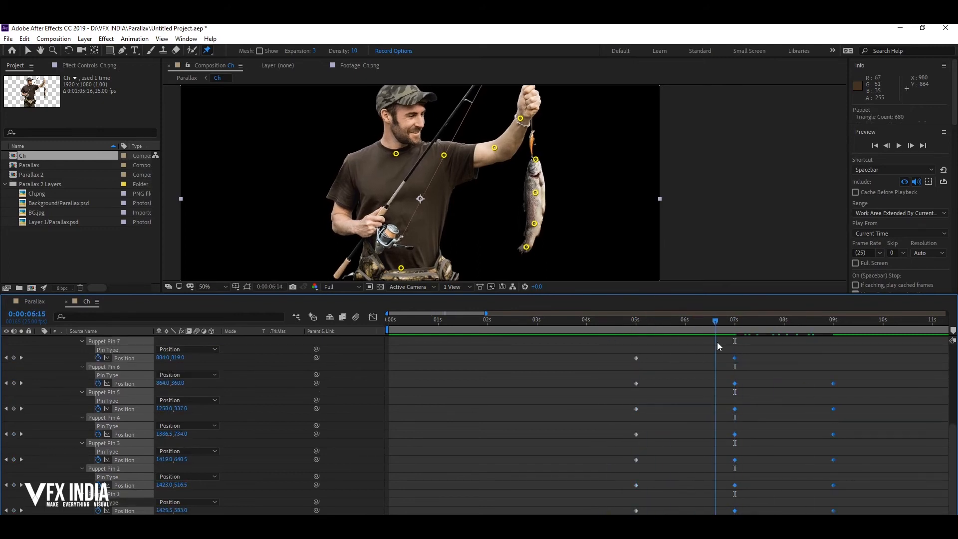
key("ctrl+z")
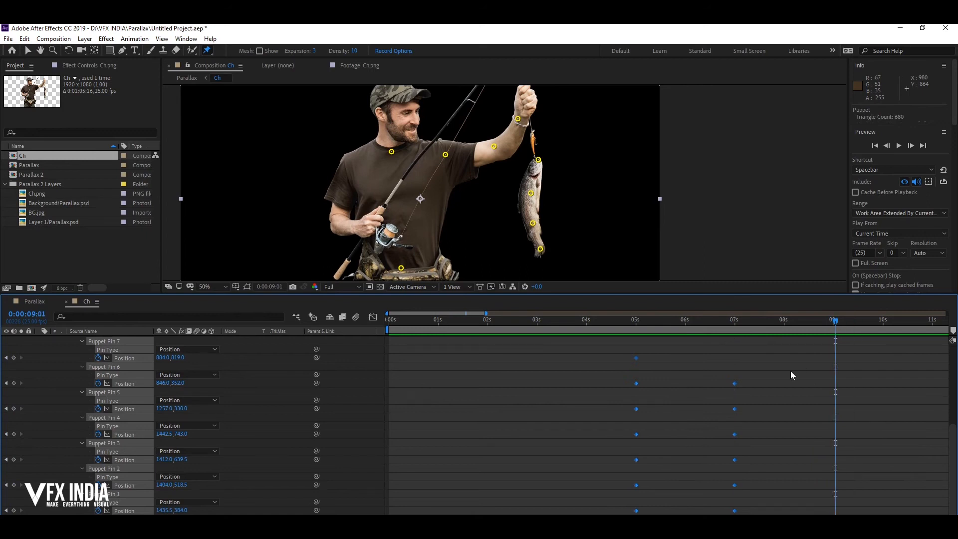
Try pasting the copied pin keyframes at 0:00:09:01, and undo the paste
key("ctrl+v")
left_click_drag(836, 320, 833, 352)
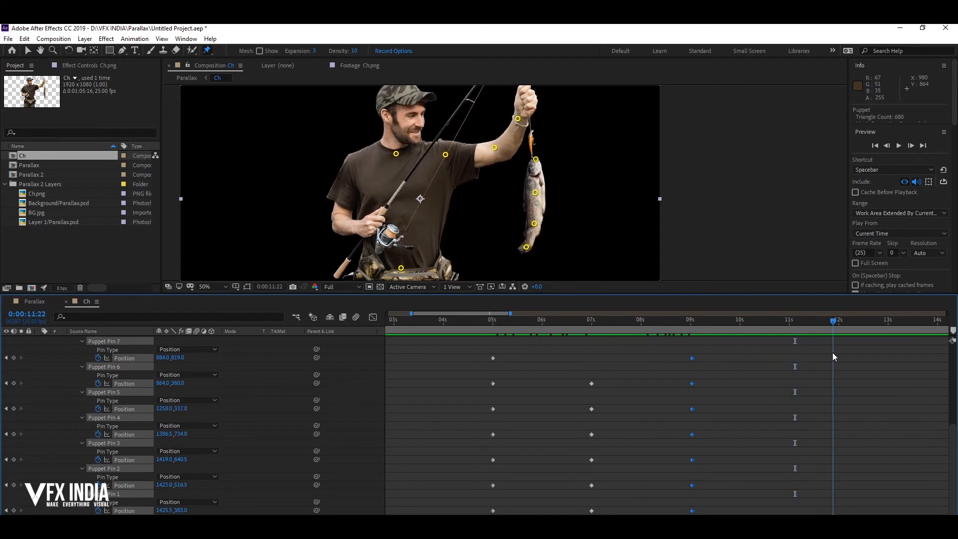
left_click_drag(779, 322, 801, 339)
key("ctrl+z")
key("ctrl+z")
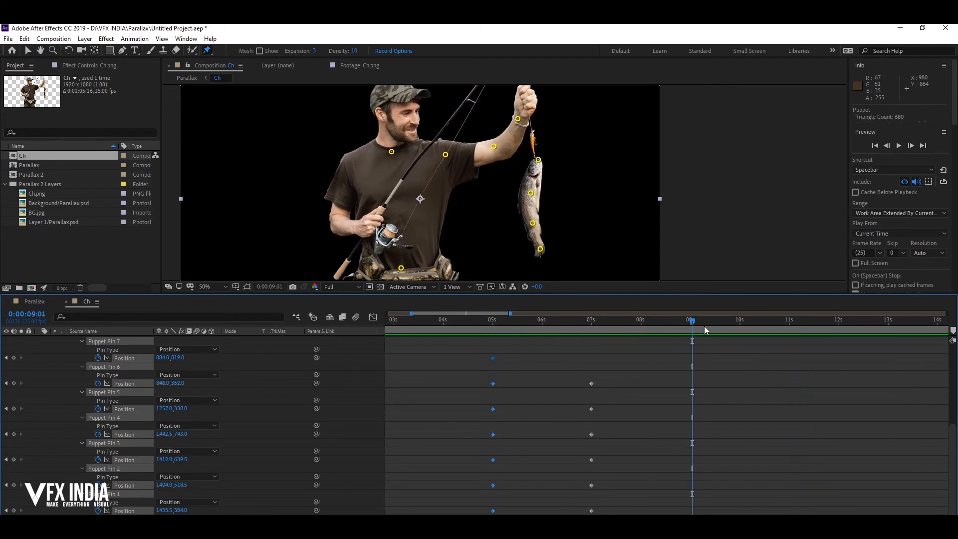
left_click(24, 39)
left_click(31, 49)
Copy all the pins' Position keyframes at 5 seconds and paste them at 0:00:09:01
left_click_drag(631, 321, 644, 352)
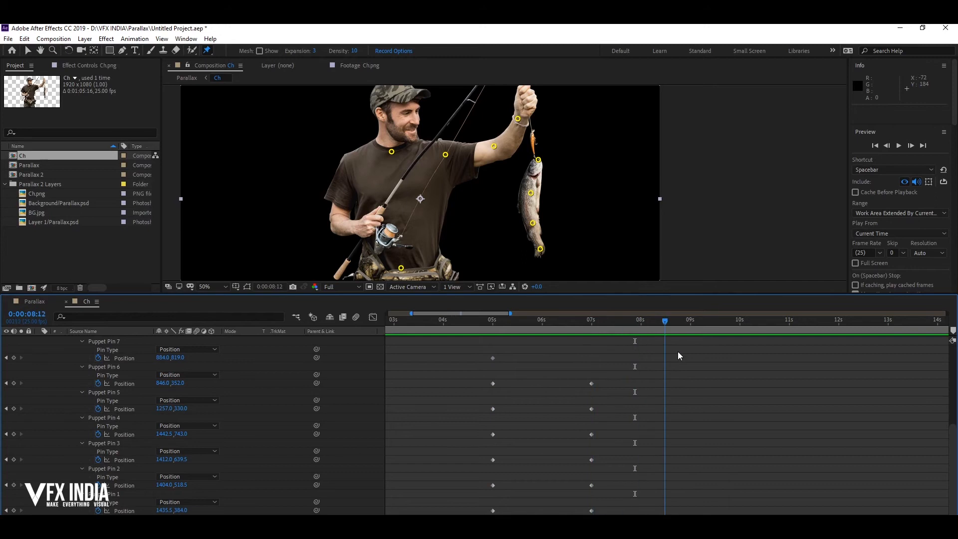
left_click_drag(473, 350, 540, 514)
key("ctrl+c")
key("ctrl+v")
Repeat the puppet sway through 0:00:13:02 by copying the pin keyframes from 5 to 9 seconds and pasting them at 0:00:09:01
left_click_drag(697, 321, 485, 322)
left_click_drag(461, 349, 738, 516)
key("ctrl+c")
left_click_drag(644, 322, 617, 340)
key("space")
Apply Easy Ease to the pins' pasted Position keyframes and to their original ones at 5 and 7 seconds
right_click(794, 386)
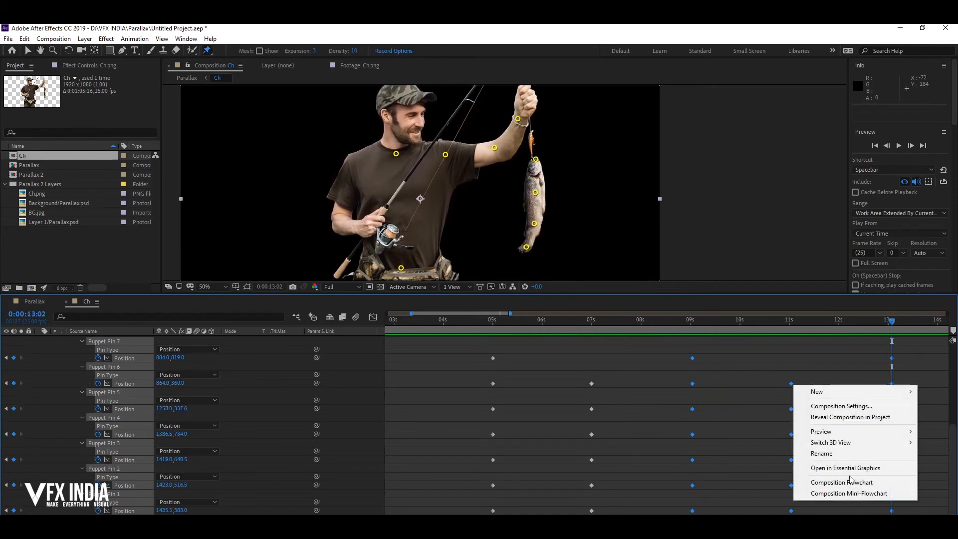
right_click(791, 383)
mouse_move(841, 506)
left_click(669, 440)
left_click_drag(475, 350, 605, 513)
right_click(593, 511)
mouse_move(648, 505)
left_click(749, 436)
left_click(880, 358)
Import Smoke.mp4 and place it as the top layer of the Parallax composition
left_click(532, 329)
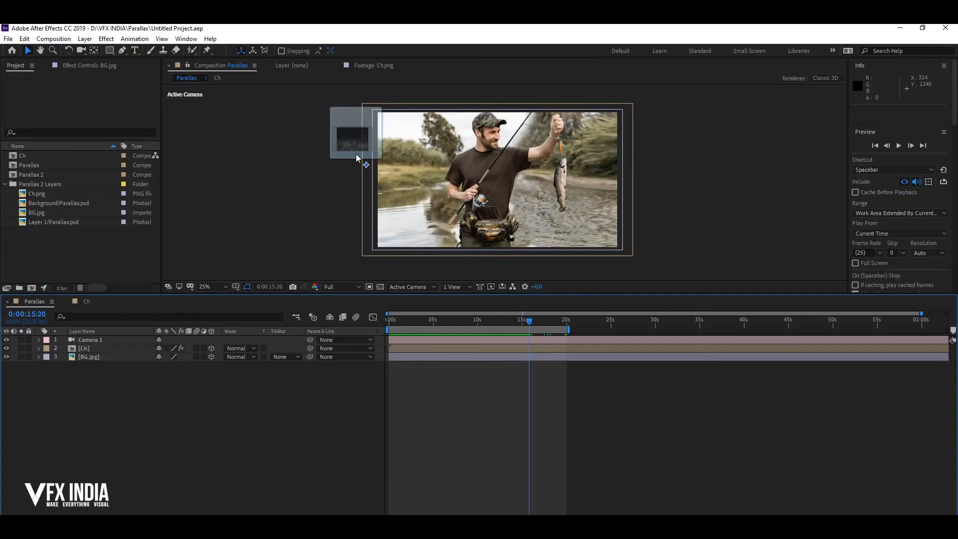
left_click_drag(353, 140, 379, 149)
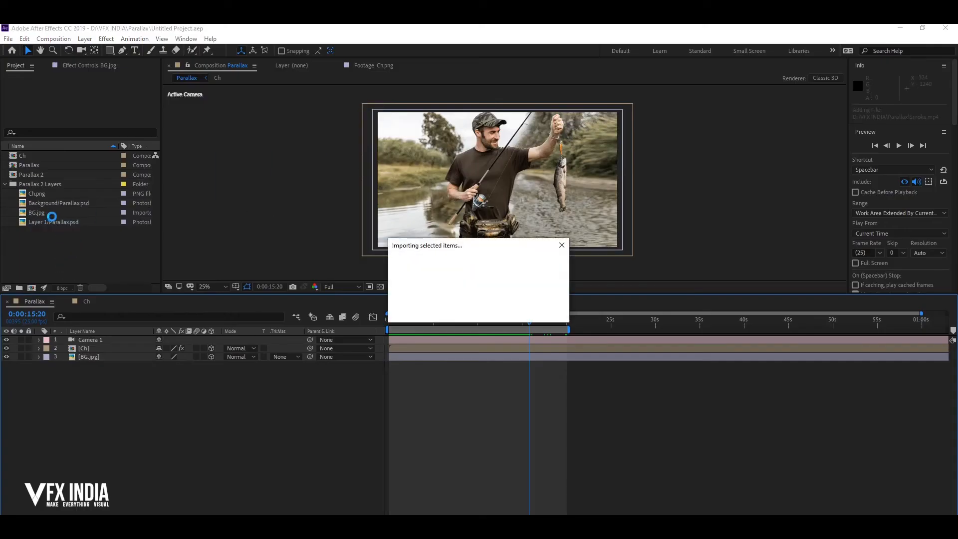
left_click_drag(92, 342, 92, 342)
Set the Smoke.mp4 layer's blending mode to Screen and return the current time to 0:00:00:00
left_click(238, 340)
left_click(295, 236)
left_click_drag(529, 321, 389, 321)
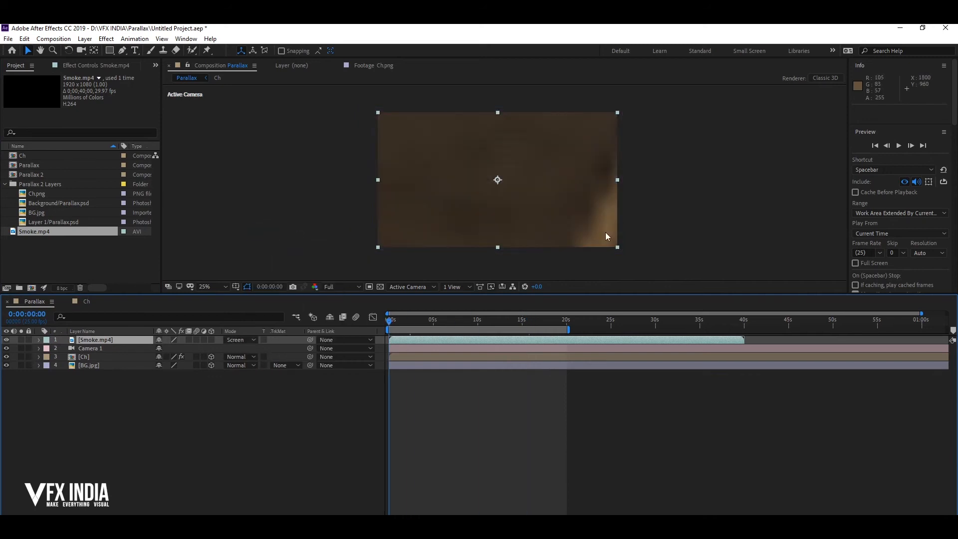
Preview the smoke overlay briefly, then apply the Gaussian Blur effect to the Ch layer
key("grave")
key("space")
scroll(546, 303, "up", 2)
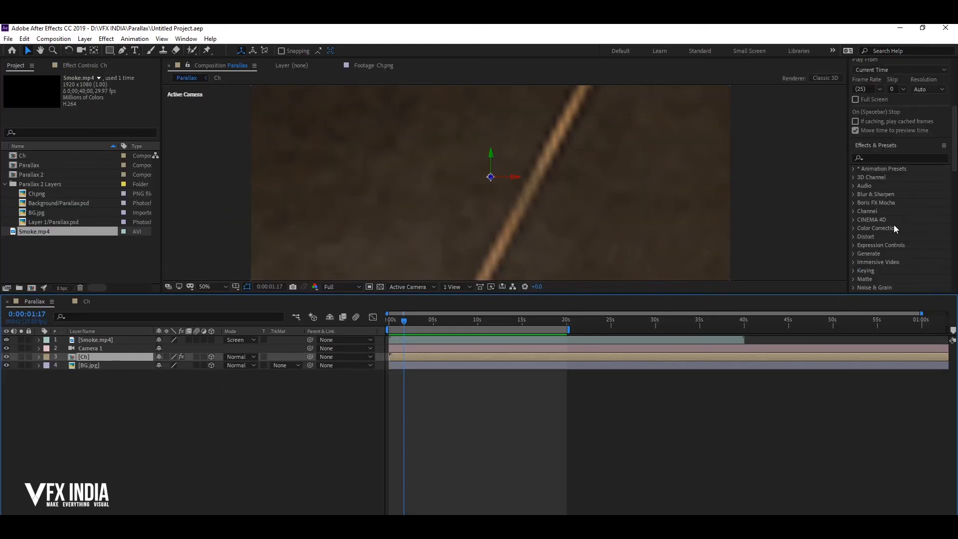
left_click(878, 194)
scroll(898, 229, "down", 2)
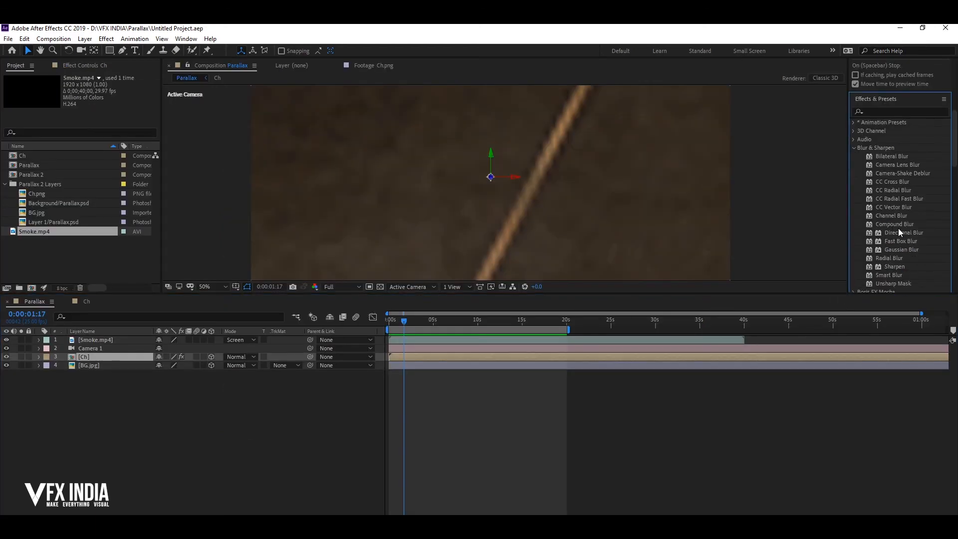
scroll(900, 226, "down", 1)
left_click_drag(902, 226, 125, 357)
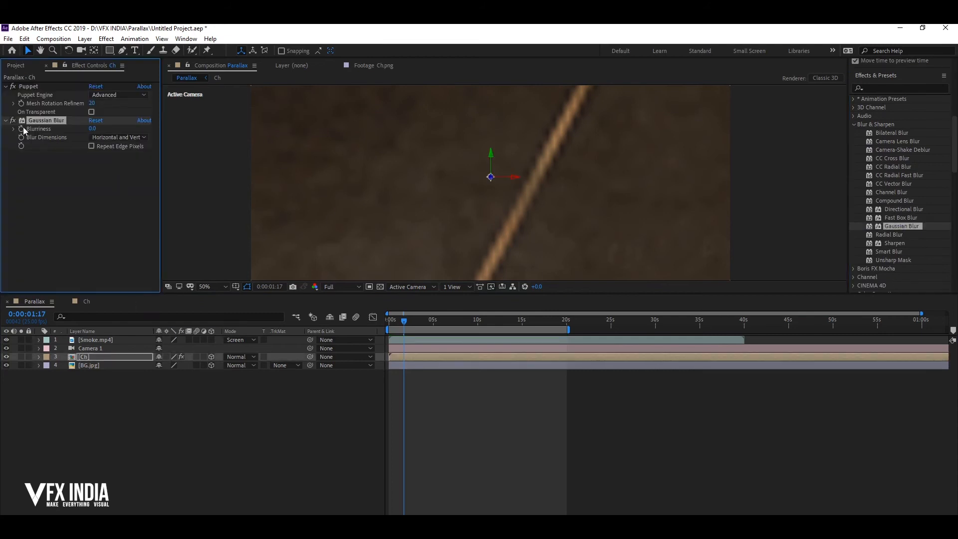
Keyframe the Ch layer's Gaussian Blur Blurriness with 10.5 at 0:00:00:00 and a second keyframe at about 5 seconds
key("Home")
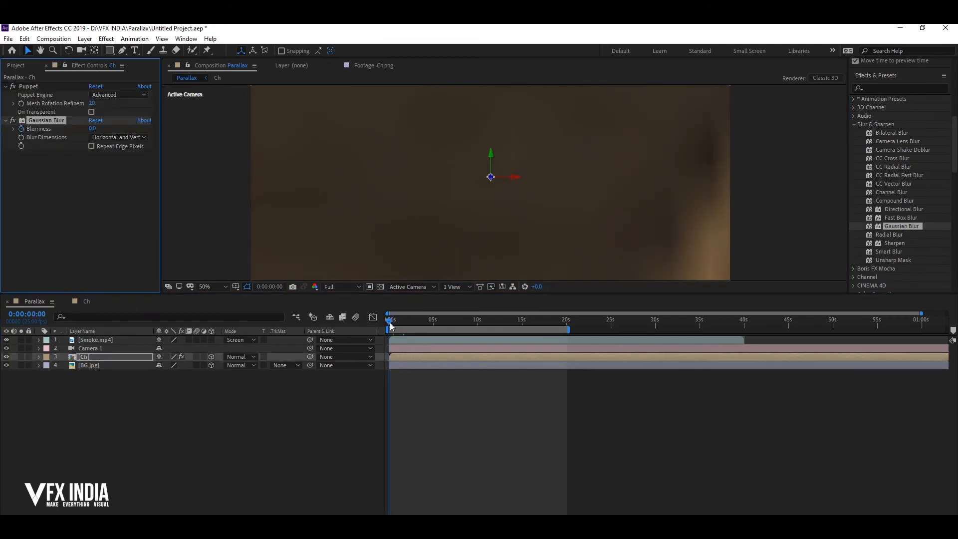
mouse_move(391, 326)
left_mouse_down()
mouse_move(432, 327)
mouse_move(424, 333)
left_mouse_up()
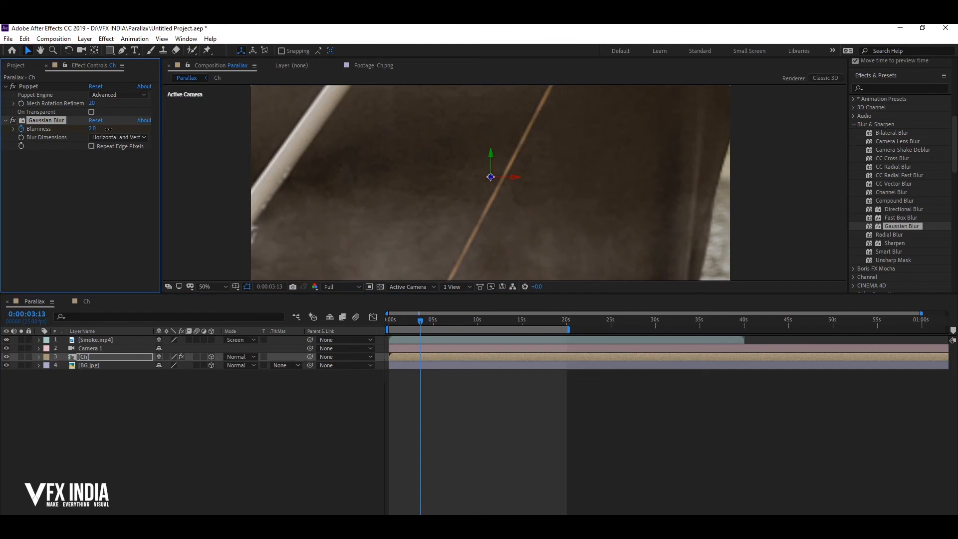
left_click_drag(105, 129, 170, 137)
key("Home")
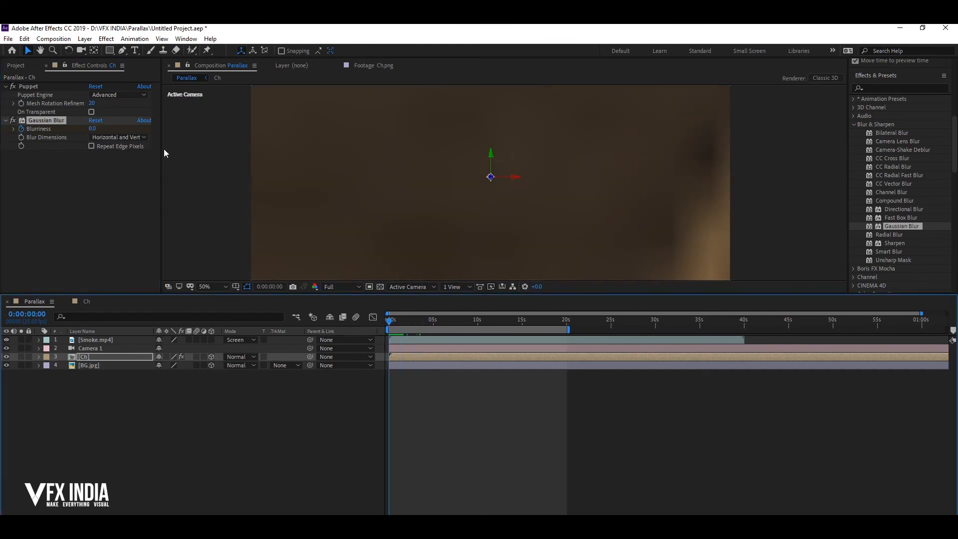
key("space")
left_click_drag(408, 322, 387, 321)
left_click_drag(98, 133, 155, 136)
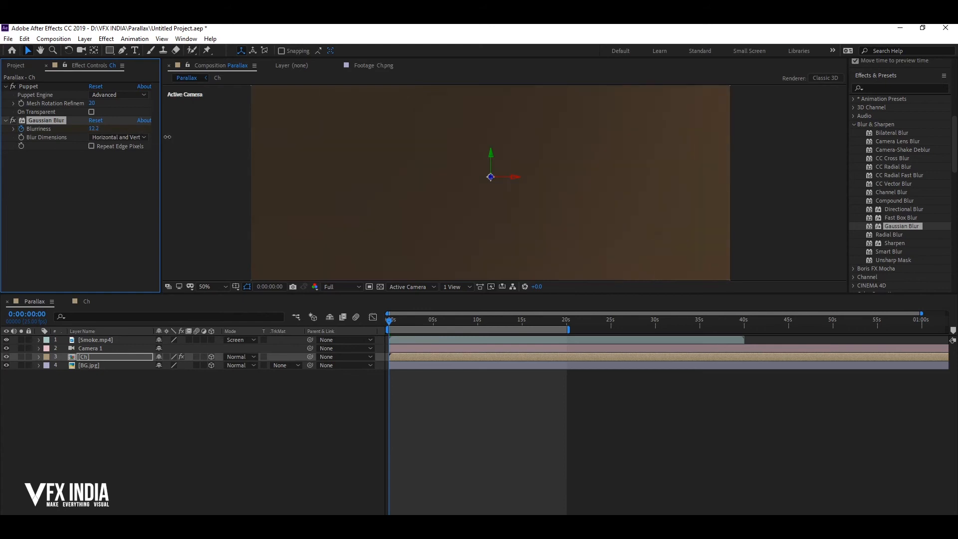
mouse_move(399, 323)
left_mouse_down()
mouse_move(438, 324)
mouse_move(389, 323)
left_mouse_up()
key("Return")
Move the Ch layer's second Blurriness keyframe to about 6.7 seconds and check the frames before it
left_click(40, 357)
left_click(47, 366)
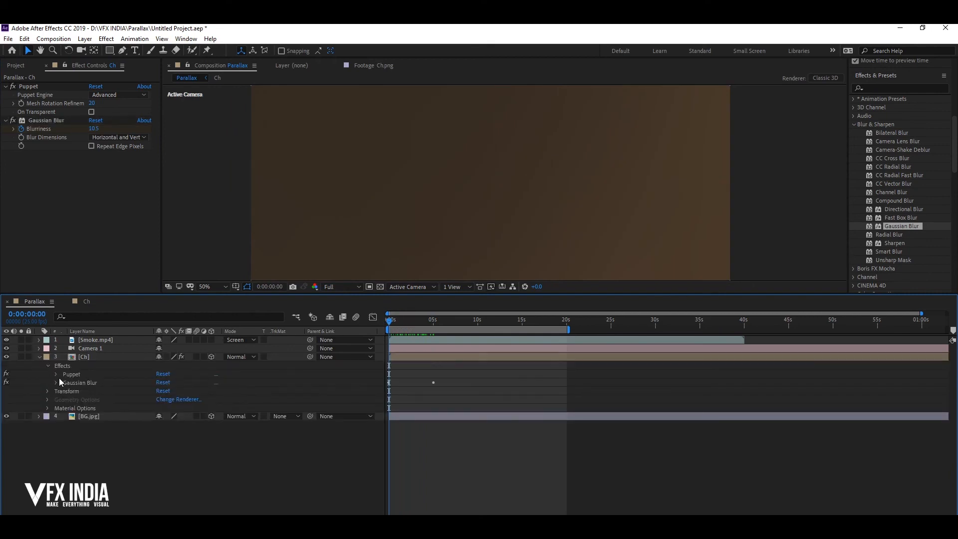
left_click(57, 383)
left_click_drag(434, 391, 449, 390)
left_click_drag(437, 324, 416, 326)
key("grave")
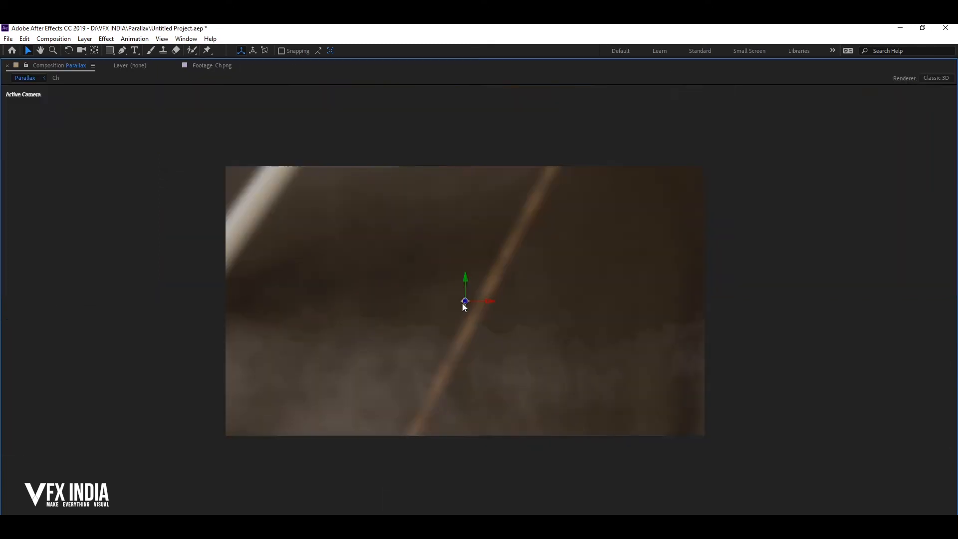
scroll(470, 319, "up", 5)
left_click_drag(417, 322, 383, 327)
Apply Easy Ease to both Blurriness keyframes of the Ch layer
right_click(448, 391)
mouse_move(490, 513)
left_click(599, 461)
right_click(389, 391)
mouse_move(432, 514)
left_click(558, 461)
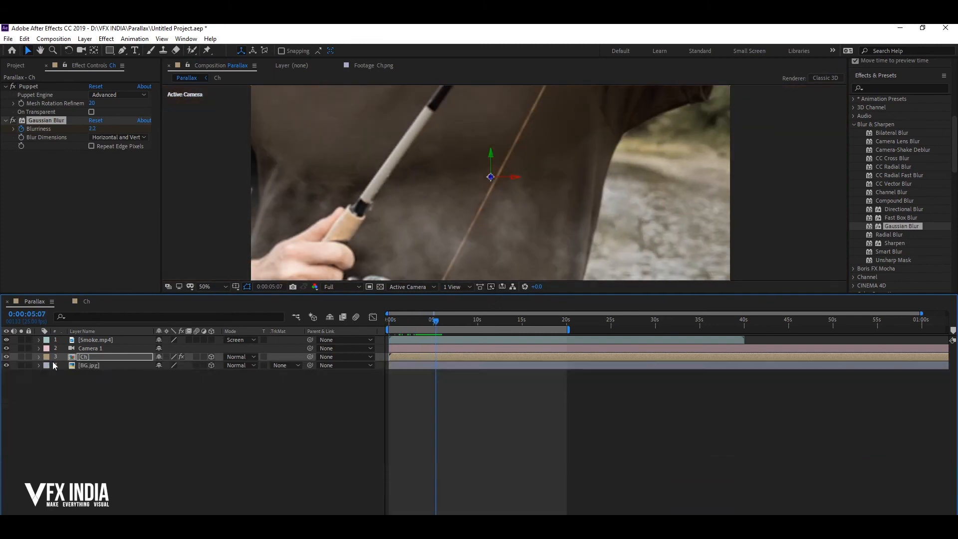
Preview the opening seconds of the Parallax composition to check the blur transition and smoke timing
left_click(393, 325)
scroll(555, 247, "down", 1)
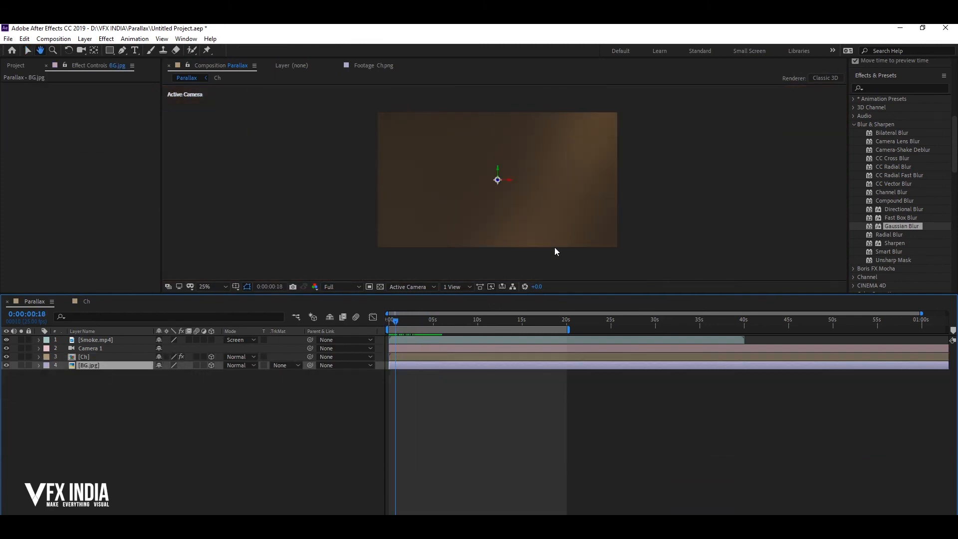
key("space")
key("space")
left_click_drag(431, 324, 397, 324)
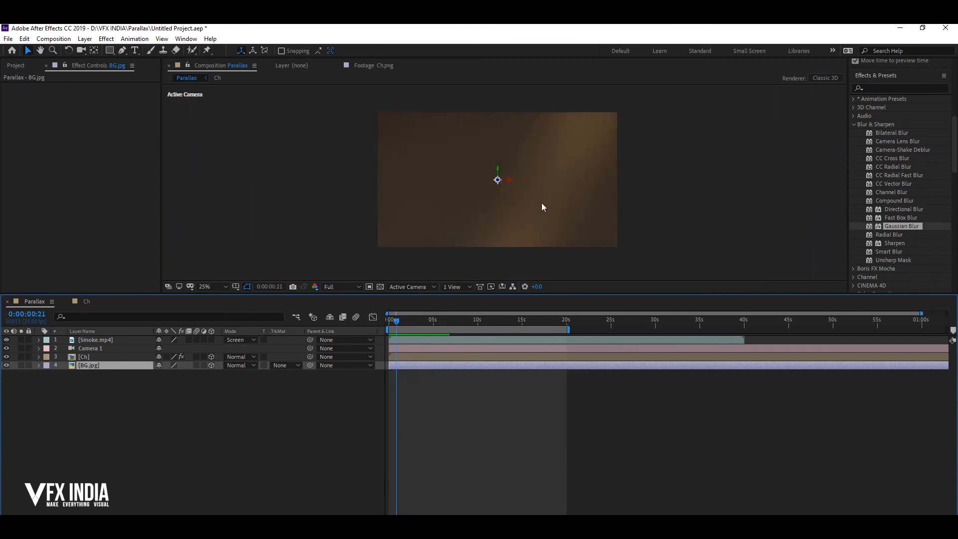
scroll(541, 205, "up", 3)
key("grave")
key("space")
key("grave")
key("space")
Try sliding the Smoke.mp4 layer about 8 seconds earlier and preview the opening from 0:00:00:00
left_click(451, 356)
left_click_drag(464, 341, 388, 340)
left_click(388, 324)
key("grave")
key("space")
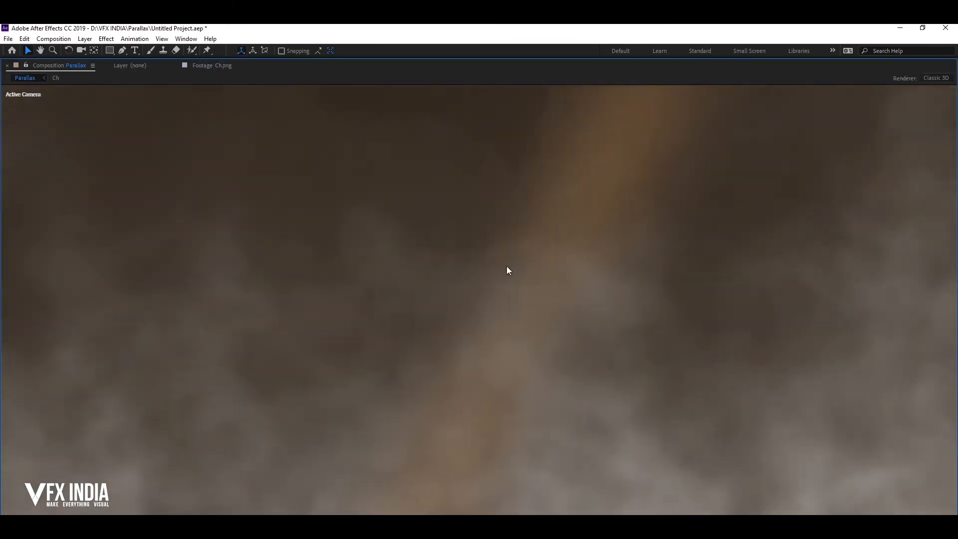
key("grave")
scroll(556, 240, "down", 2)
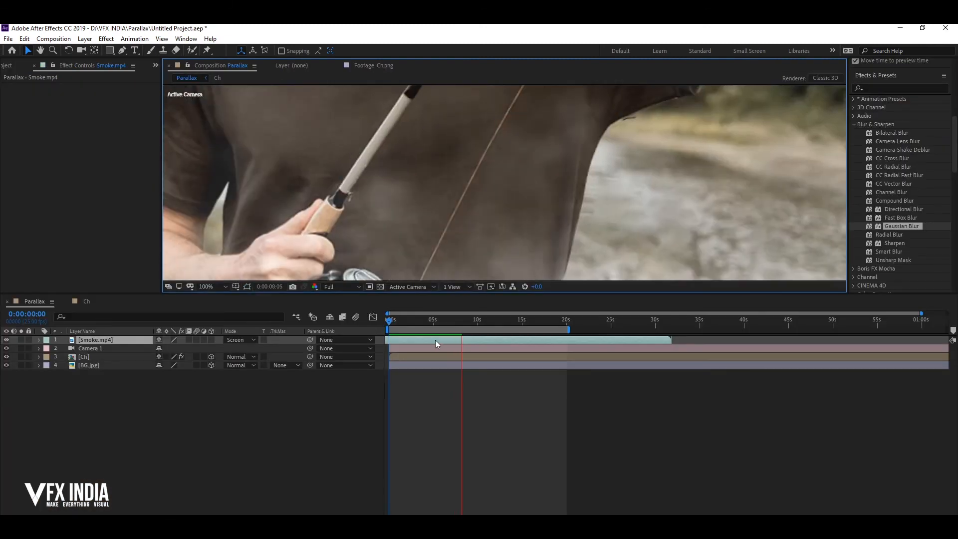
Try a later start for the Smoke.mp4 layer by trimming its beginning, and preview the change
key("space")
left_click_drag(447, 323, 431, 342)
mouse_move(428, 341)
left_mouse_down()
mouse_move(565, 344)
mouse_move(498, 329)
mouse_move(438, 341)
mouse_move(415, 332)
left_mouse_up()
key("space")
scroll(537, 237, "down", 2)
key("space")
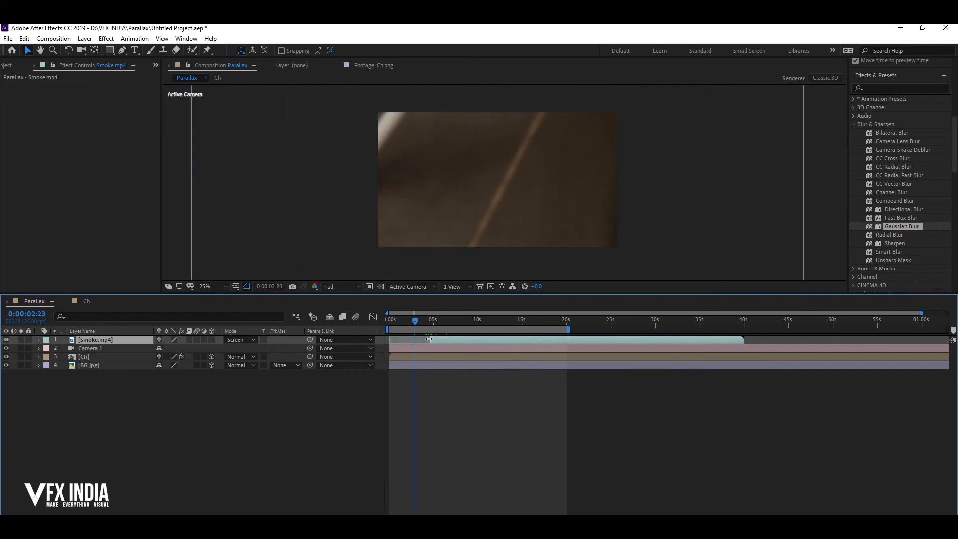
Fade in the Smoke.mp4 layer with Opacity keyframes of 0% at about 1 second and 100% at about 6 seconds, then preview
key("t")
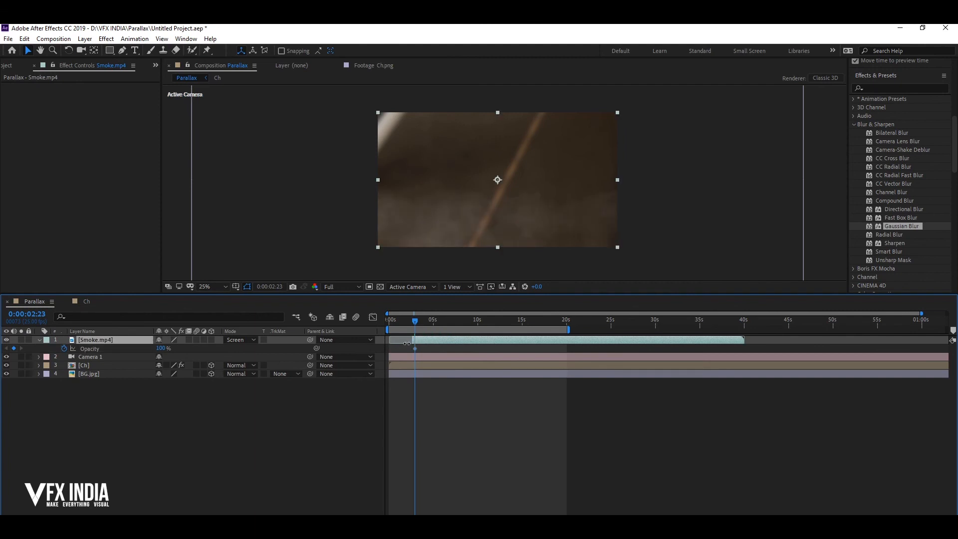
left_click_drag(390, 349, 398, 349)
left_click_drag(415, 325, 445, 328)
left_click_drag(160, 349, 215, 349)
left_click_drag(445, 327, 391, 325)
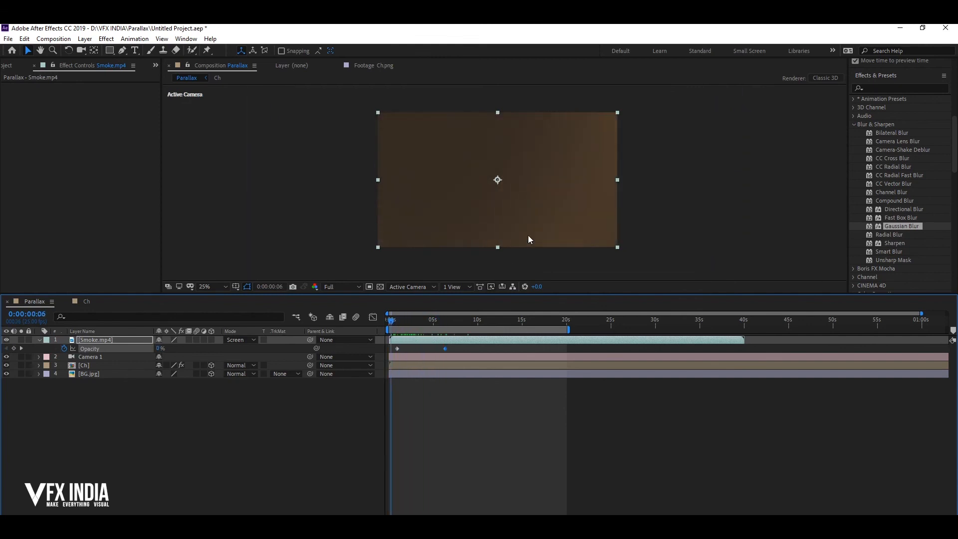
key("grave")
key("space")
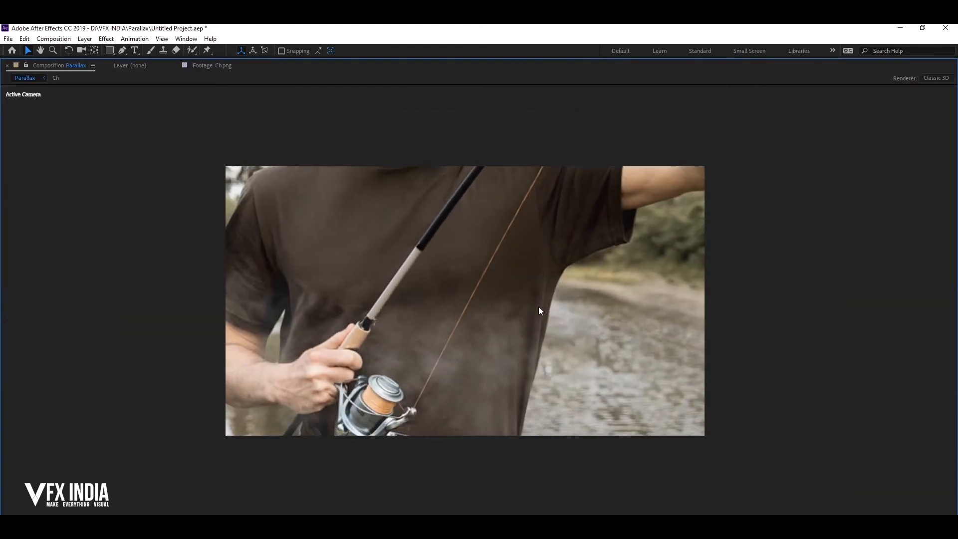
key("grave")
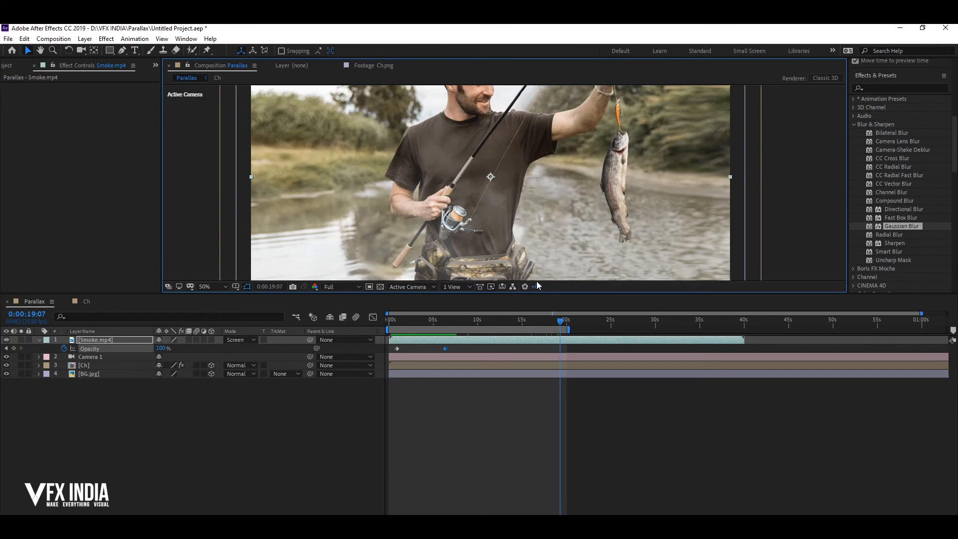
Pre-compose all layers of the Parallax composition as Fish Man Parallax Movement, adjusting its duration to the selected layers' time span
left_click(40, 340)
left_click(210, 424)
left_click_drag(560, 323, 387, 326)
key("ctrl+a")
left_click(120, 400)
key("ctrl+a")
right_click(135, 338)
left_click(186, 293)
type("Fish")
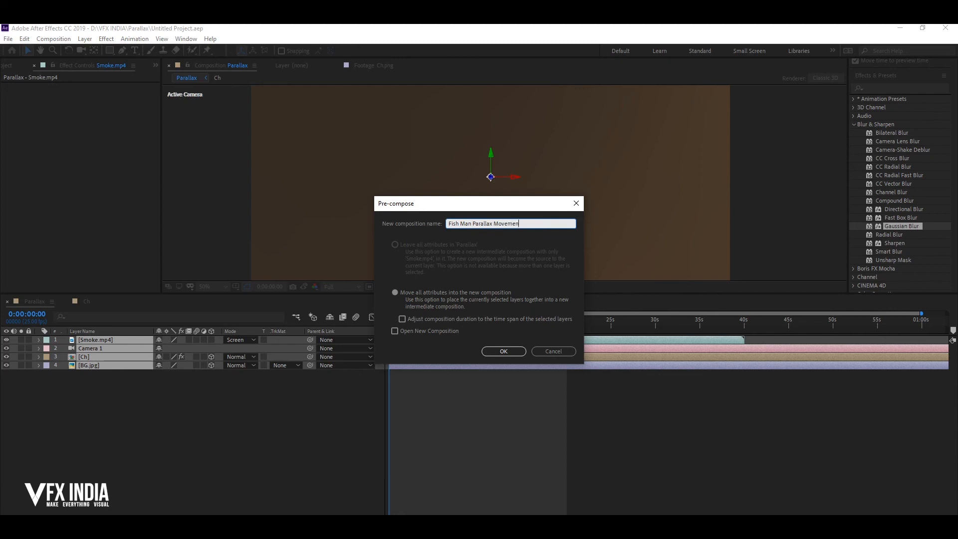
left_click(462, 319)
left_click(509, 351)
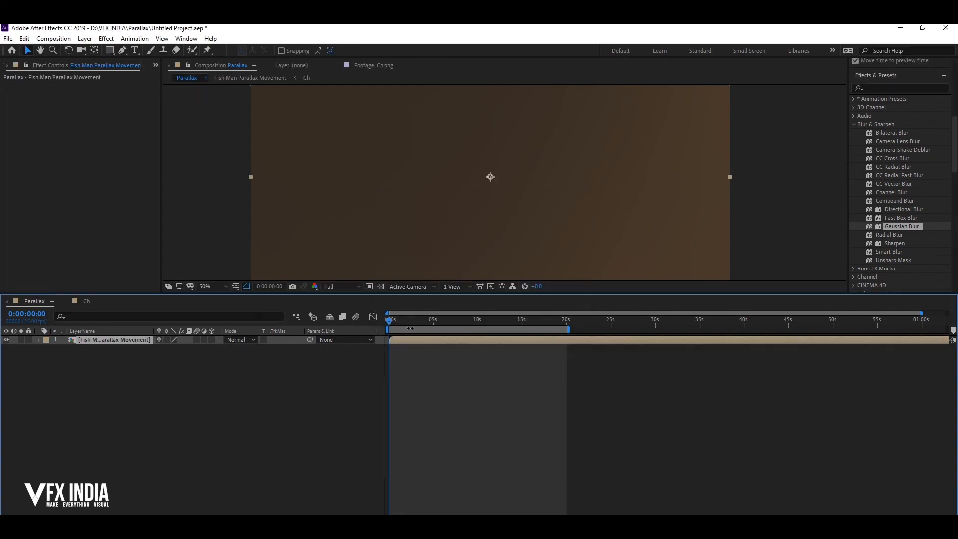
Preview the pre-composed animation and add the Parallax composition to the render queue
key("space")
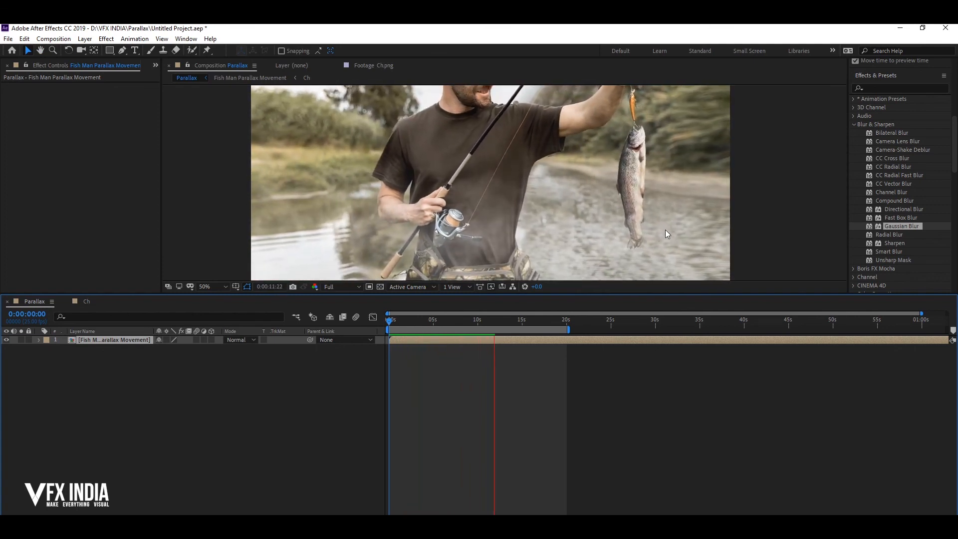
key("space")
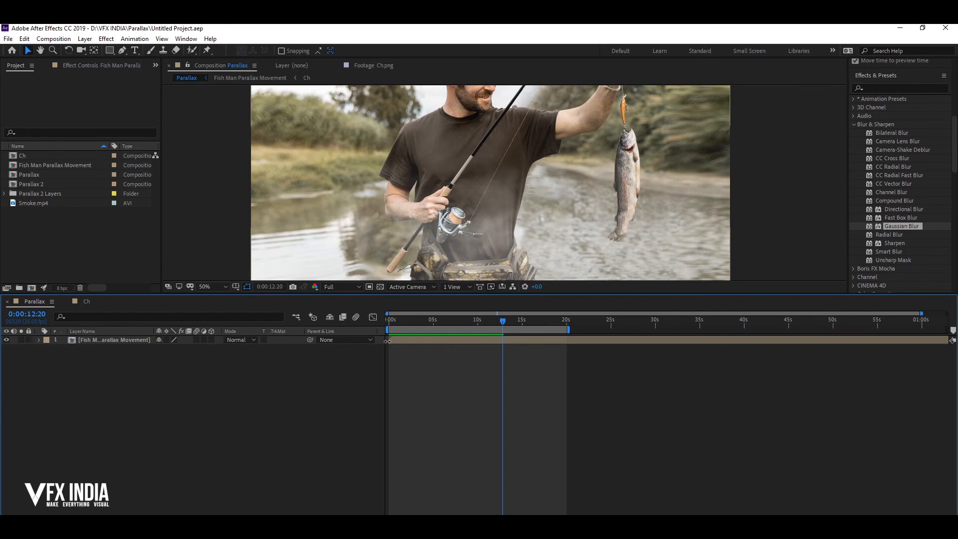
left_click(53, 39)
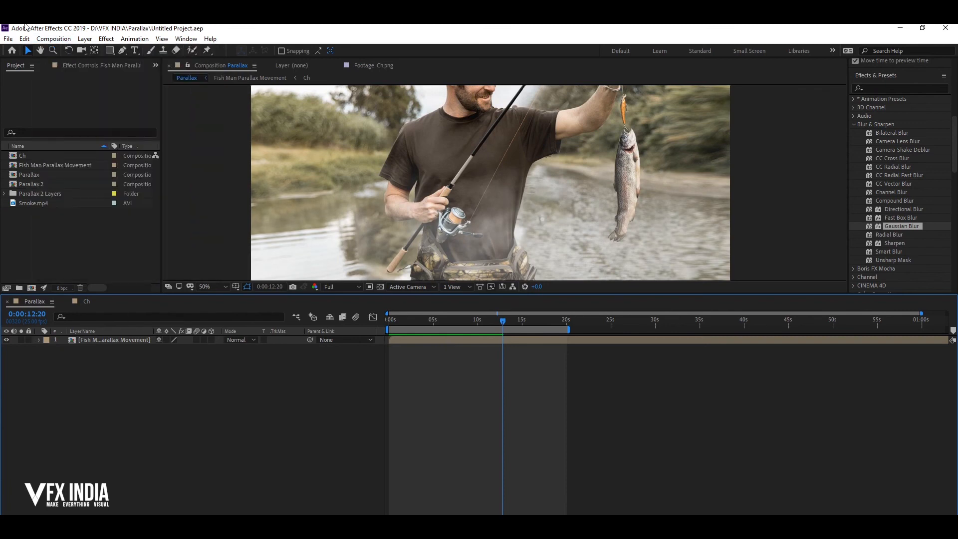
left_click(53, 39)
left_click(79, 148)
Set the Parallax render's output module to QuickTime format, keeping the Animation video codec
left_click(82, 368)
left_click(393, 150)
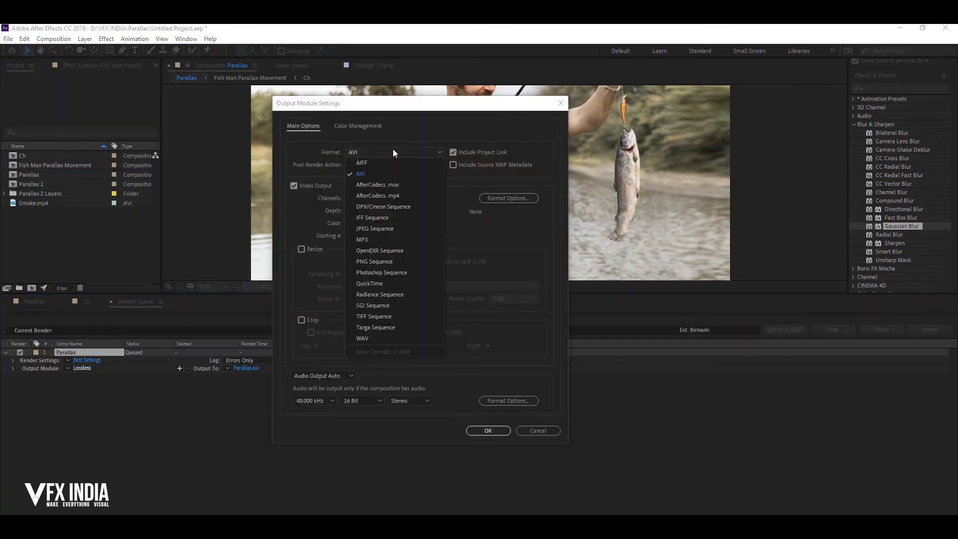
left_click(502, 199)
left_click(316, 94)
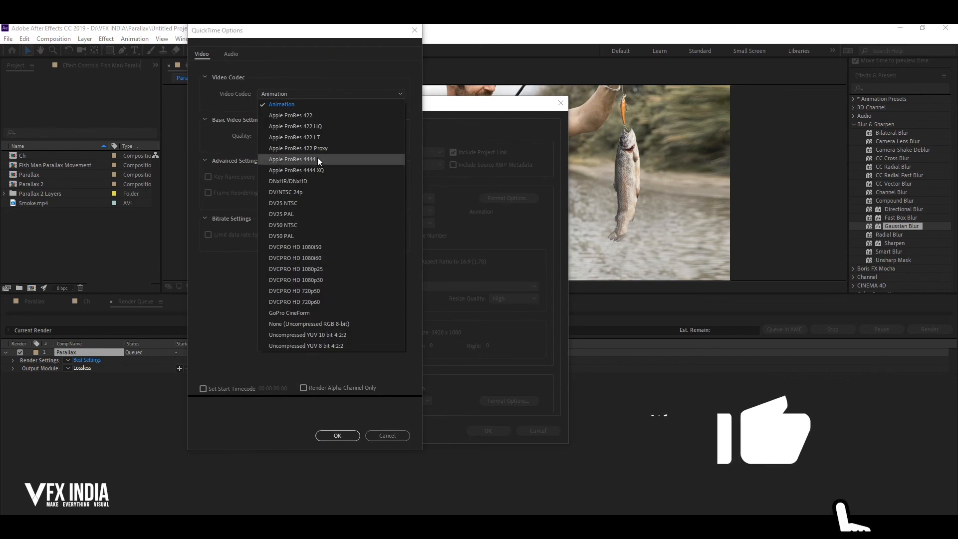
left_click(199, 321)
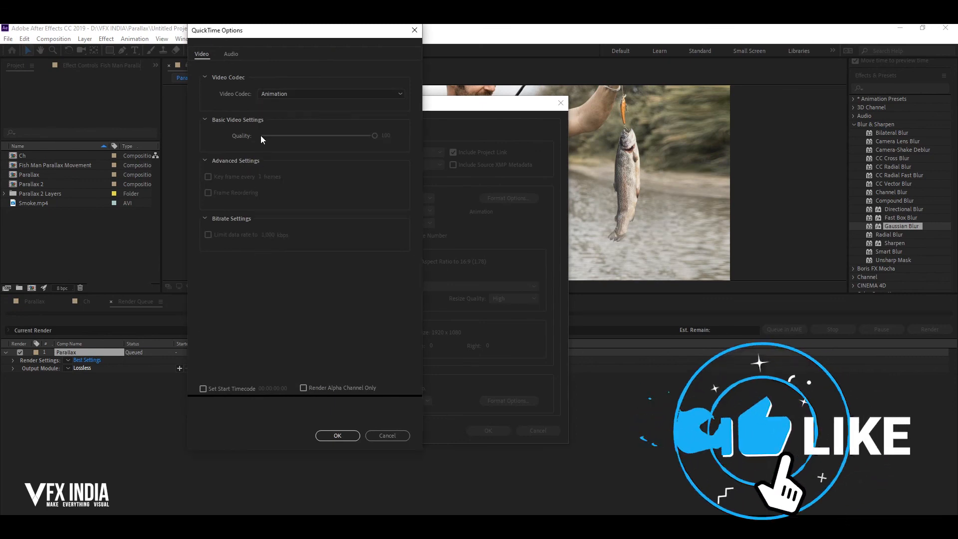
left_click(282, 94)
left_click(319, 94)
left_click(338, 435)
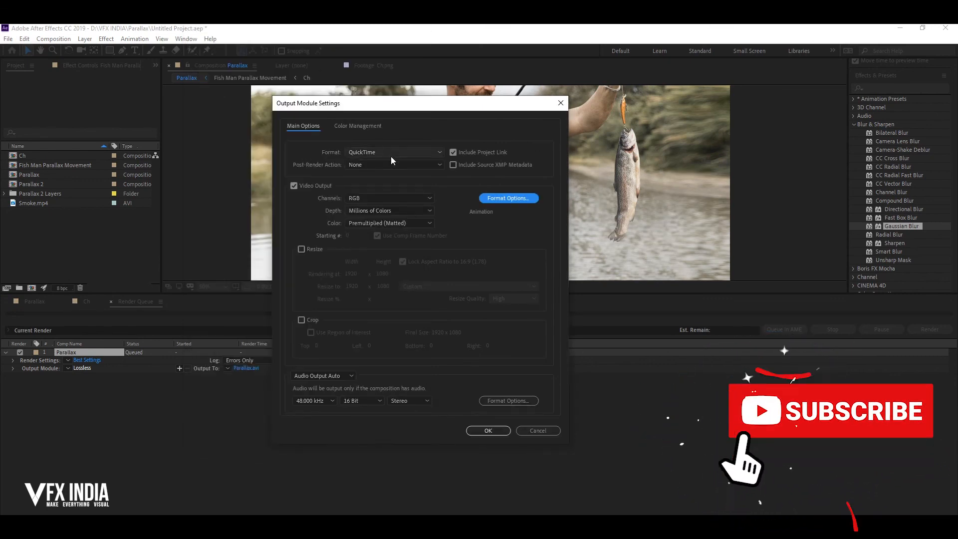
left_click(488, 432)
Set the render output to Parallax.mov in the Parallax folder and start the render
left_click(246, 368)
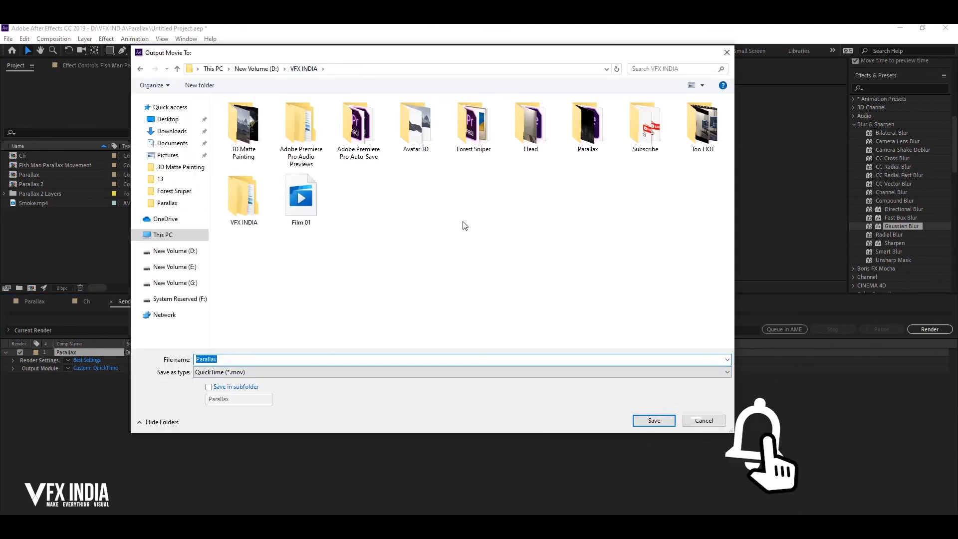
double_click(588, 125)
left_click(654, 420)
left_click(929, 329)
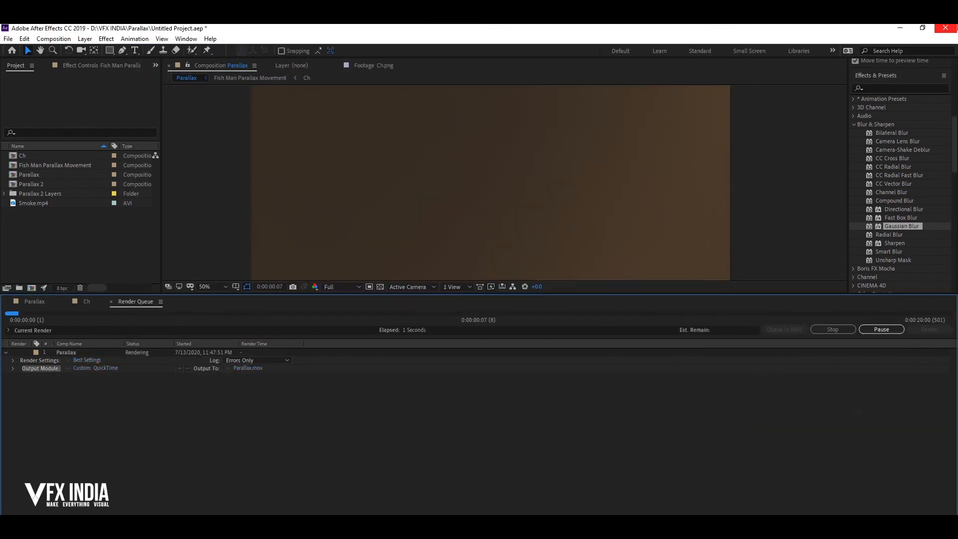